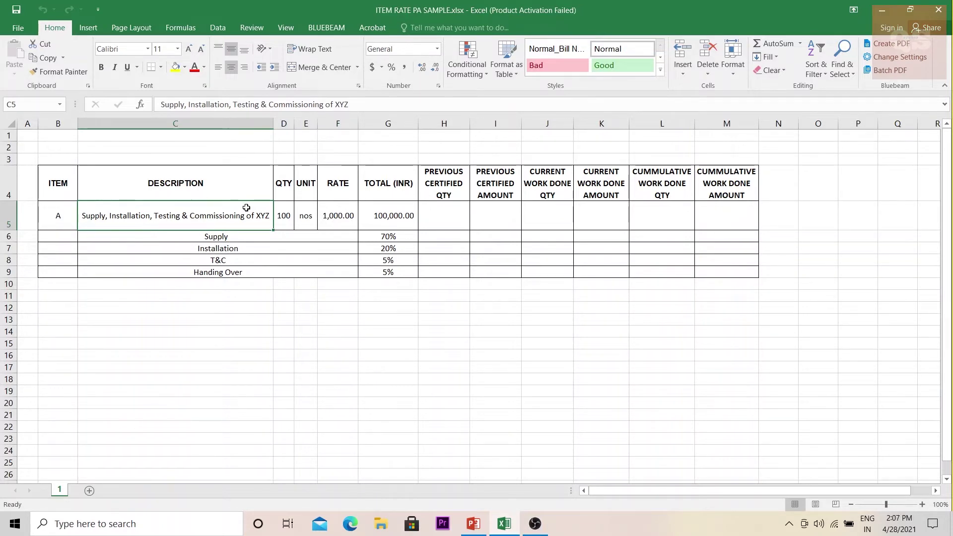
{"action": "left_click", "coordinate": [287, 215]}
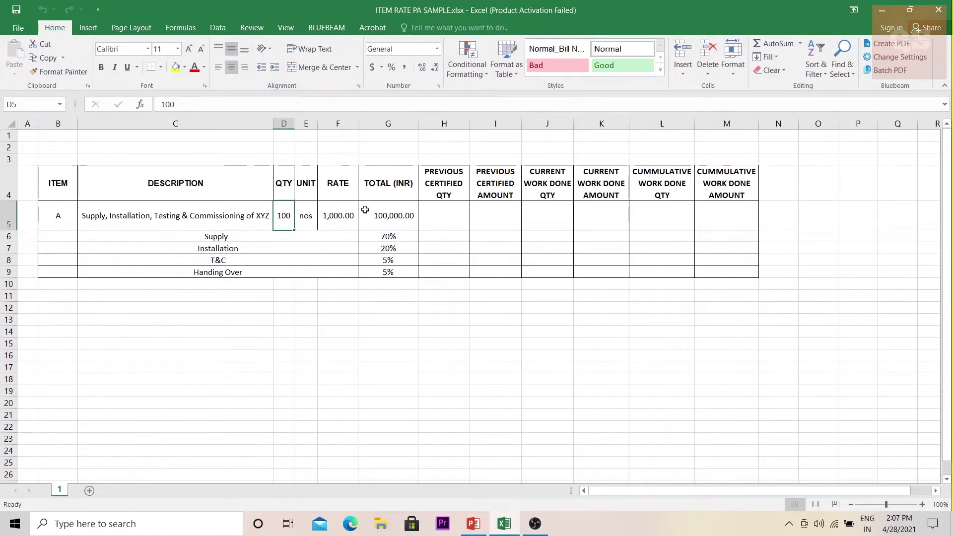
{"action": "left_click", "coordinate": [302, 217]}
{"action": "left_click", "coordinate": [342, 216]}
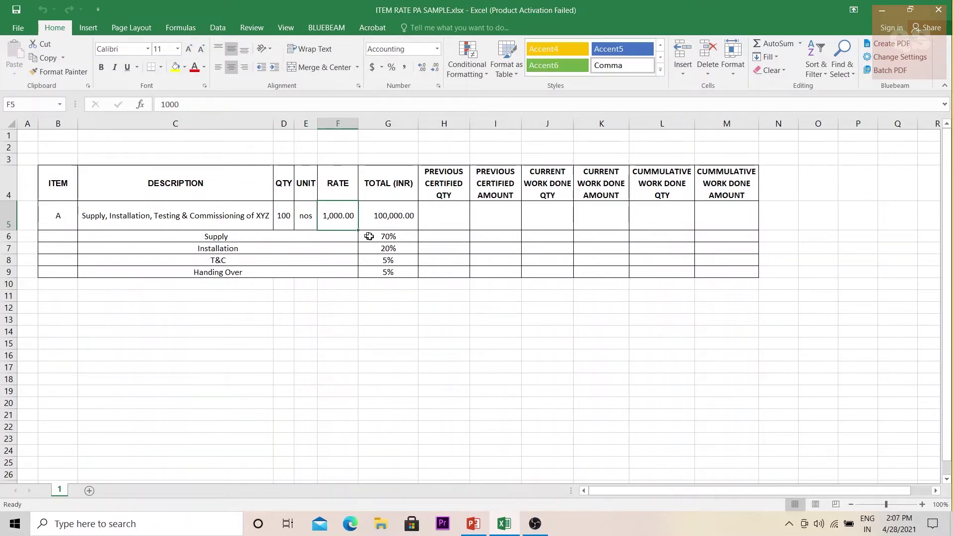
{"action": "left_click", "coordinate": [398, 221]}
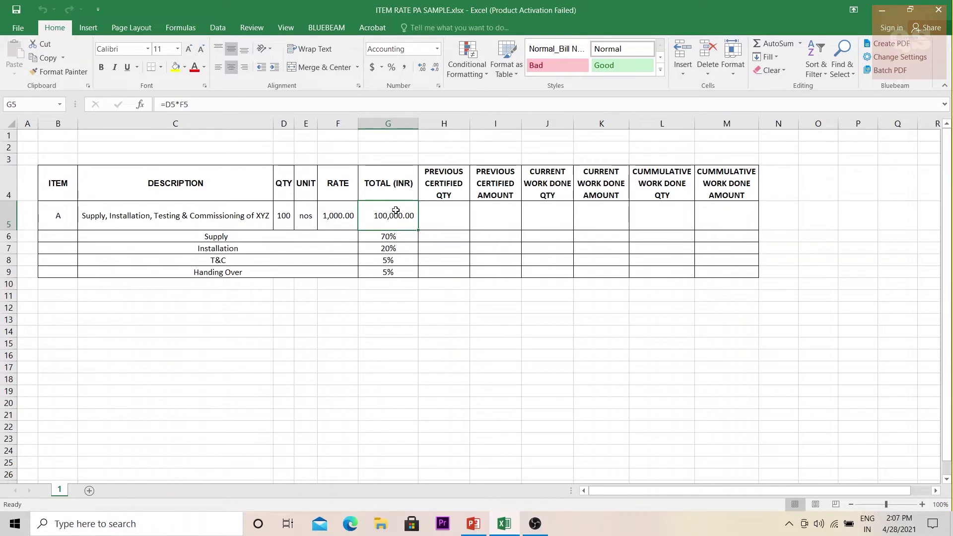
{"action": "left_click_drag", "start_coordinate": [288, 237], "coordinate": [342, 270]}
{"action": "left_click", "coordinate": [396, 238]}
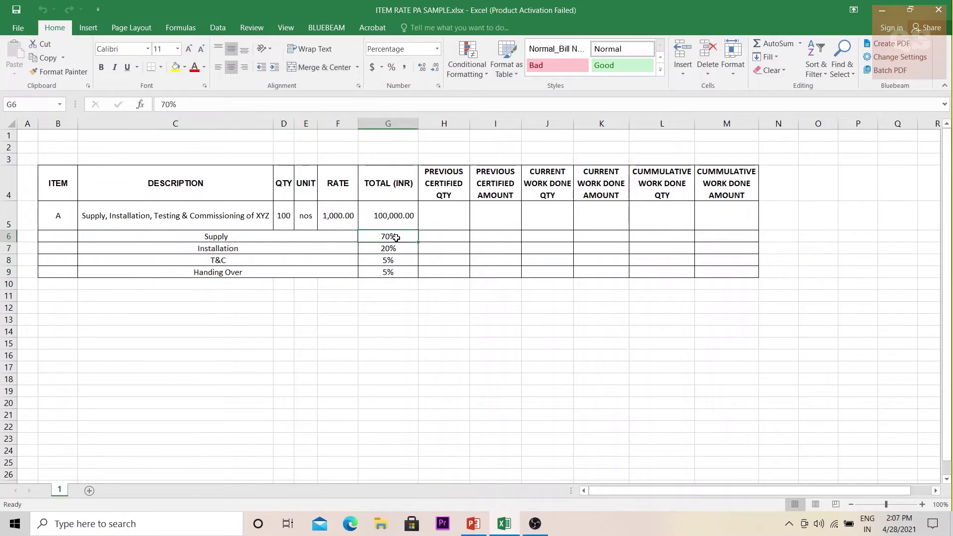
{"action": "left_click", "coordinate": [317, 237]}
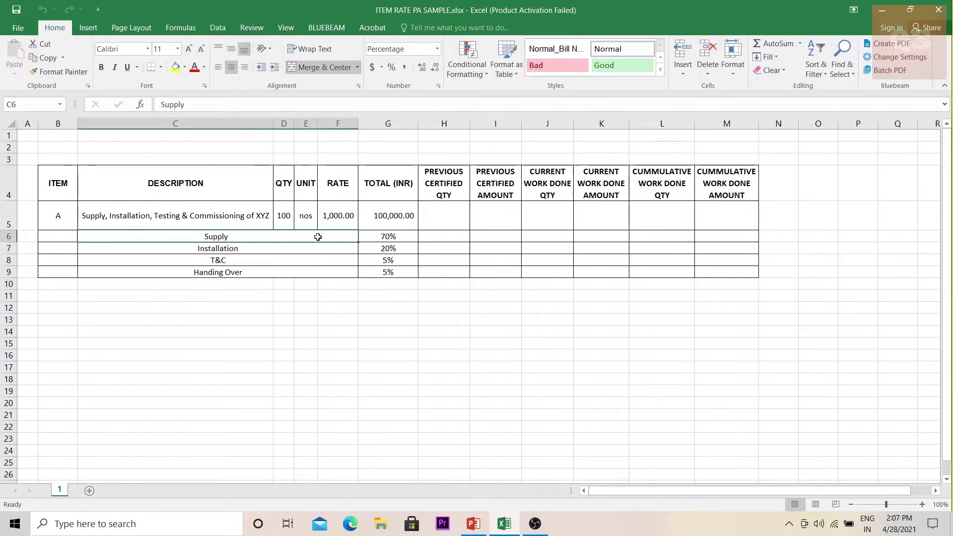
{"action": "left_click", "coordinate": [382, 248]}
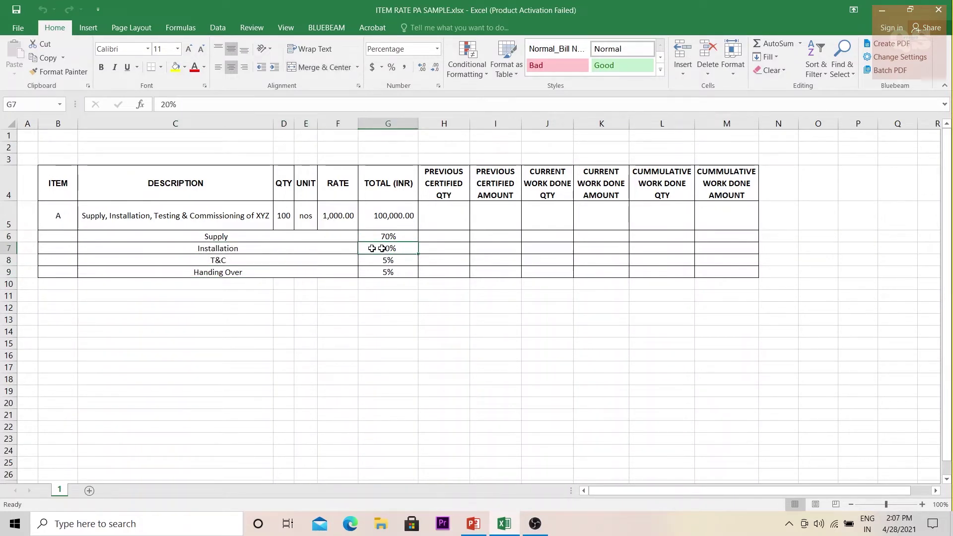
{"action": "left_click", "coordinate": [326, 248]}
{"action": "left_click", "coordinate": [389, 258]}
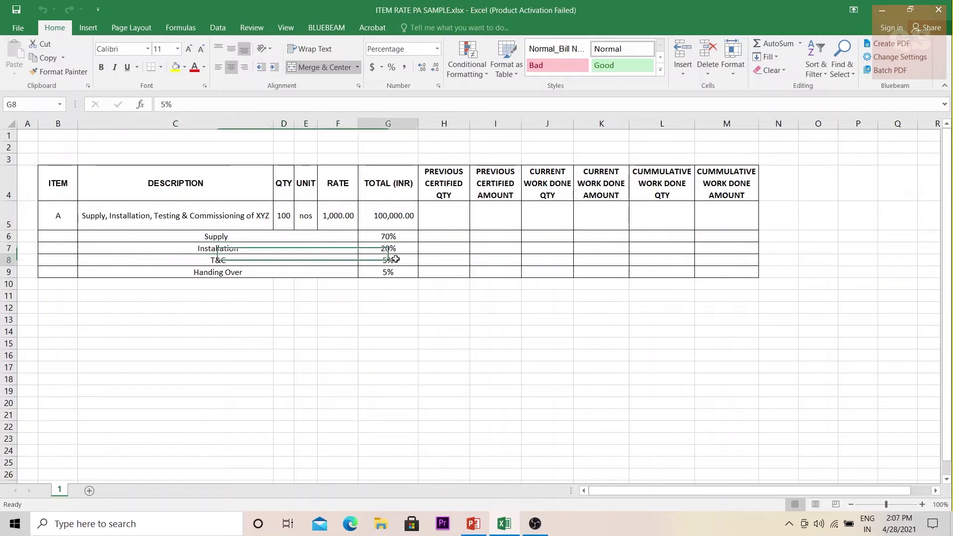
{"action": "left_click", "coordinate": [313, 258]}
{"action": "left_click", "coordinate": [390, 273]}
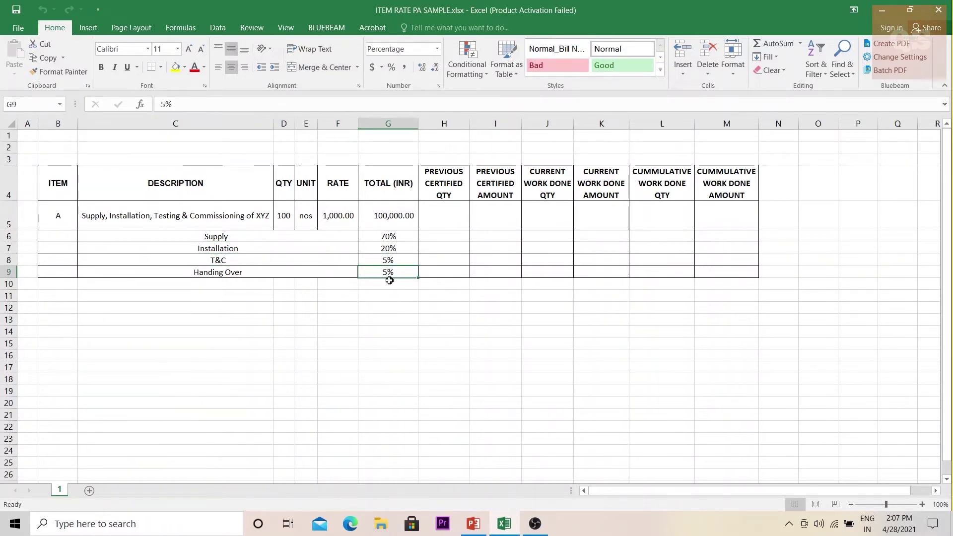
{"action": "left_click_drag", "start_coordinate": [387, 236], "coordinate": [404, 270]}
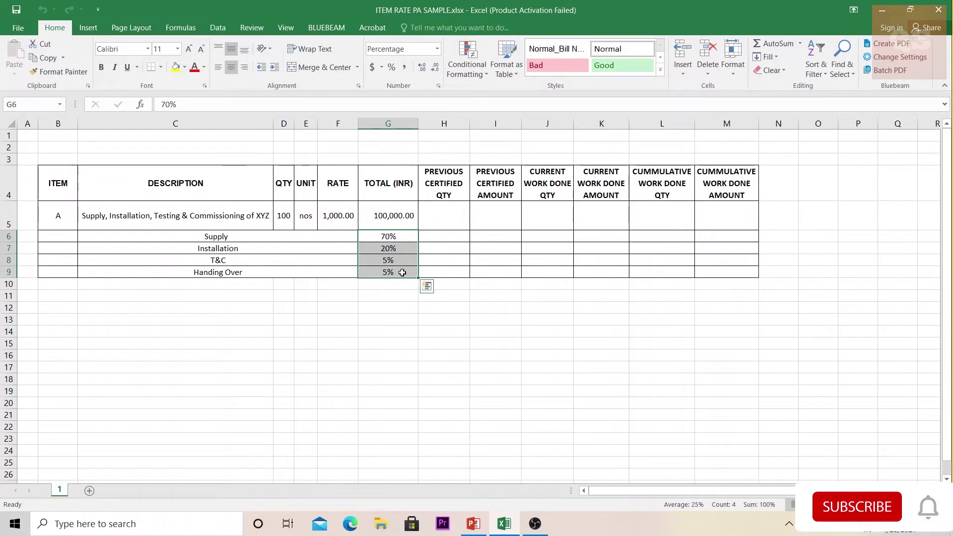
{"action": "left_click", "coordinate": [333, 239]}
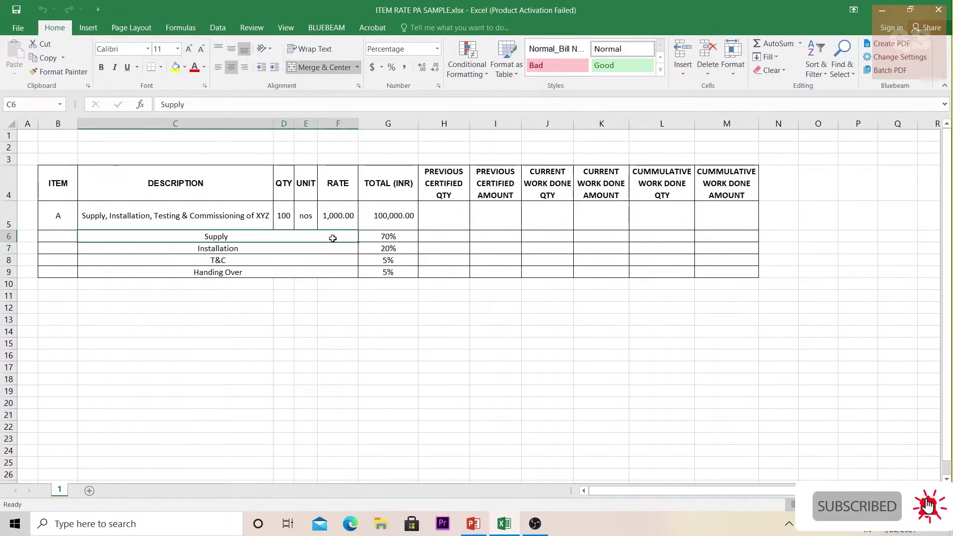
{"action": "left_click", "coordinate": [398, 247]}
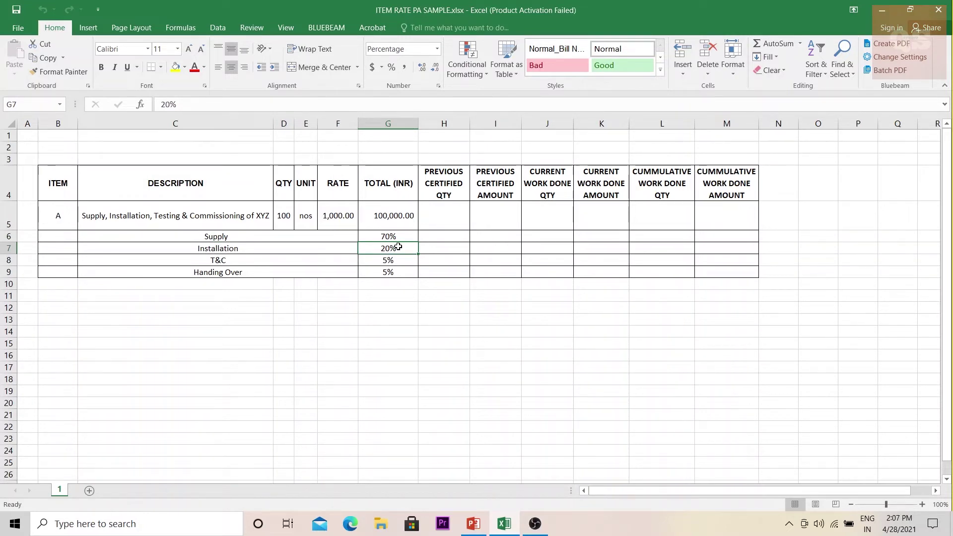
{"action": "left_click", "coordinate": [402, 317]}
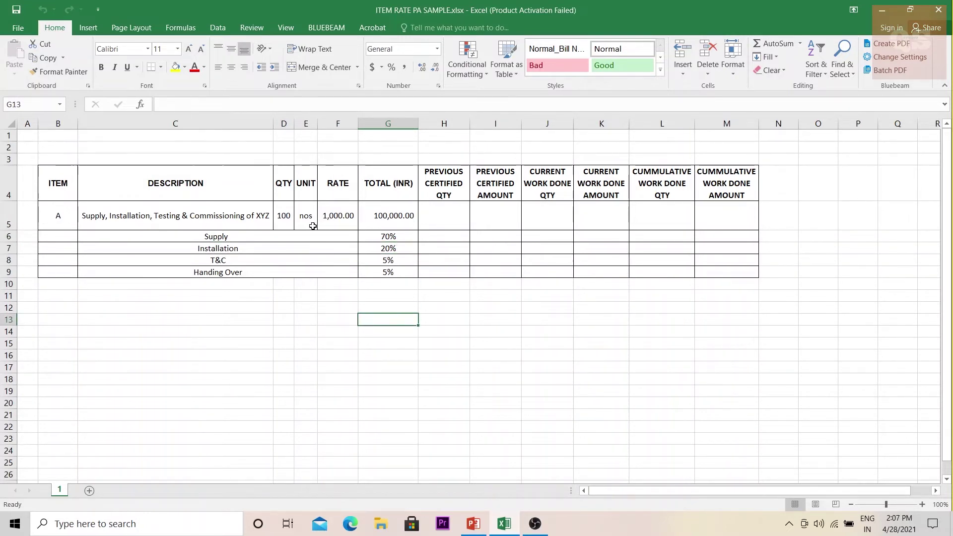
{"action": "left_click", "coordinate": [258, 215]}
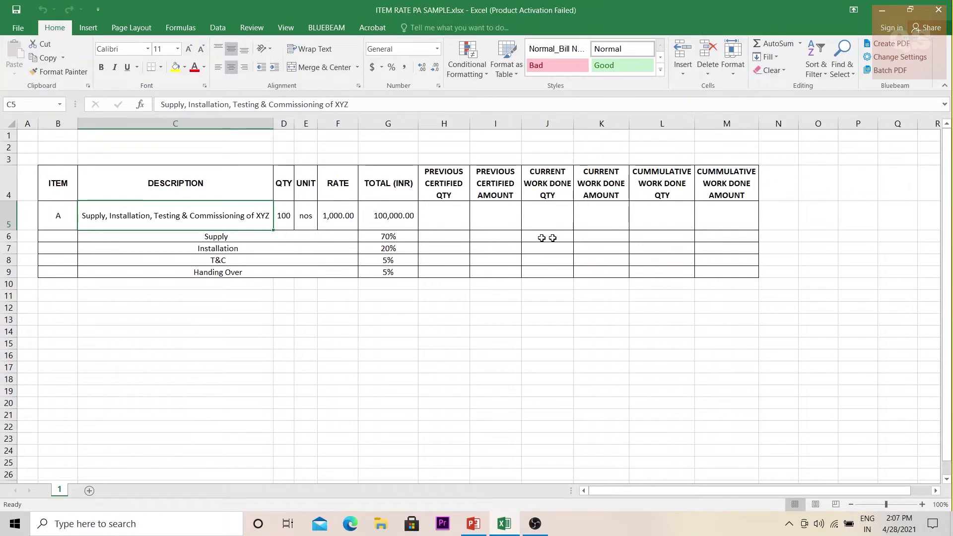
Step: Enter 50 as Supply's current quantity and =J6*G6*F5 in K6 for a 35,000.00 current amount
{"action": "left_click", "coordinate": [287, 219]}
{"action": "left_click", "coordinate": [553, 237]}
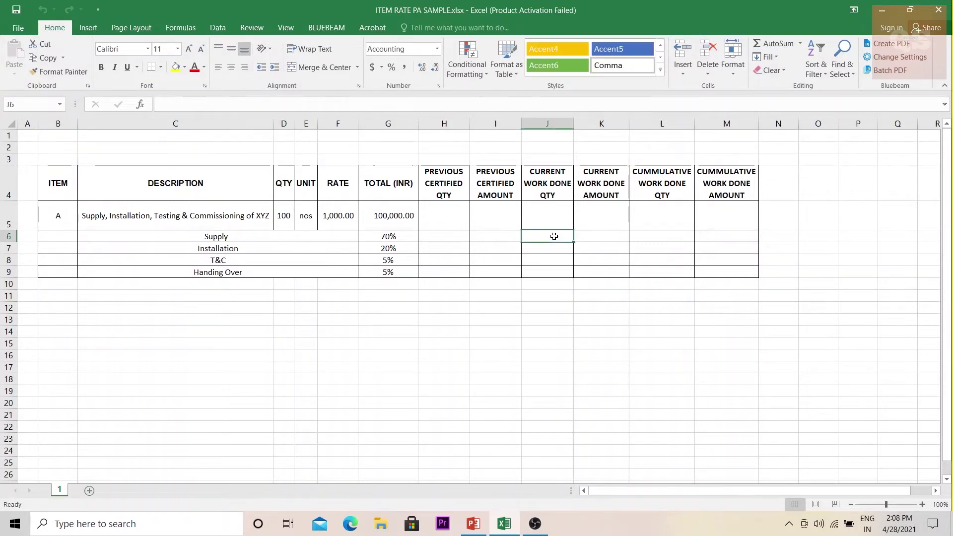
{"action": "type", "text": "50"}
{"action": "left_click", "coordinate": [575, 284]}
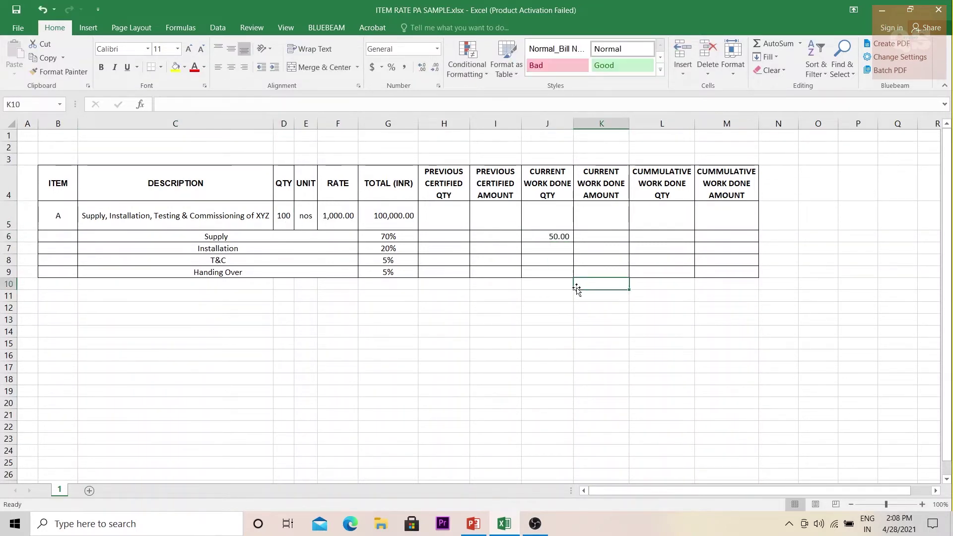
{"action": "left_click", "coordinate": [597, 235]}
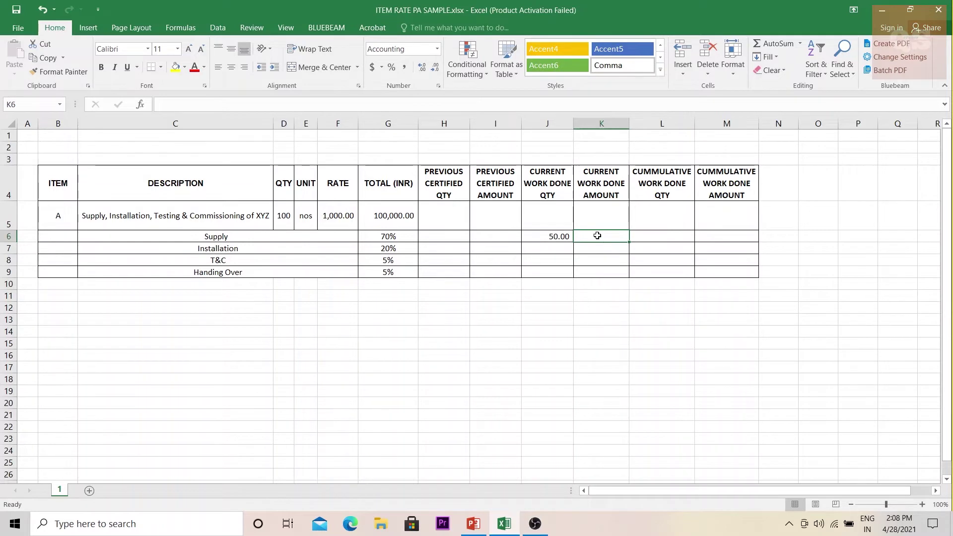
{"action": "type", "text": "="}
{"action": "left_click", "coordinate": [559, 236]}
{"action": "type", "text": "*"}
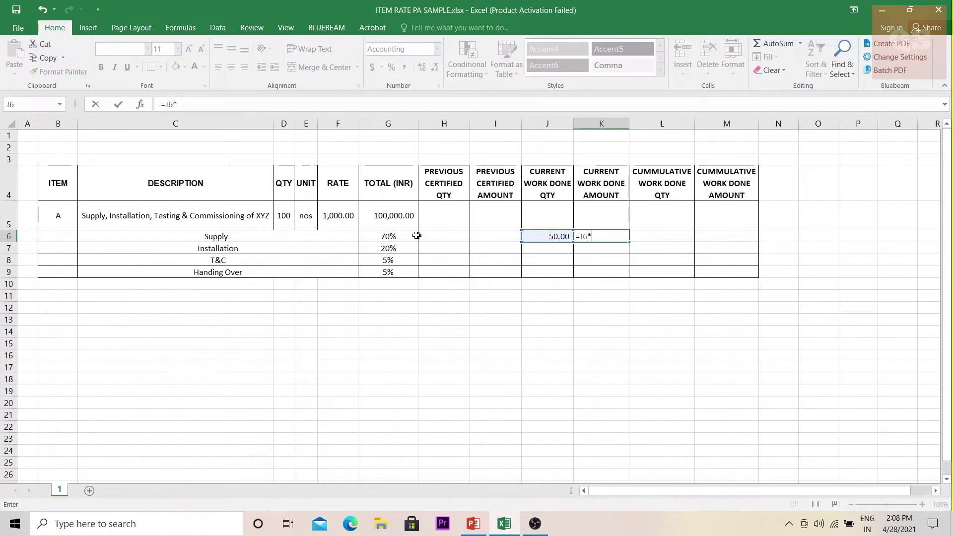
{"action": "left_click", "coordinate": [392, 236]}
{"action": "type", "text": "*"}
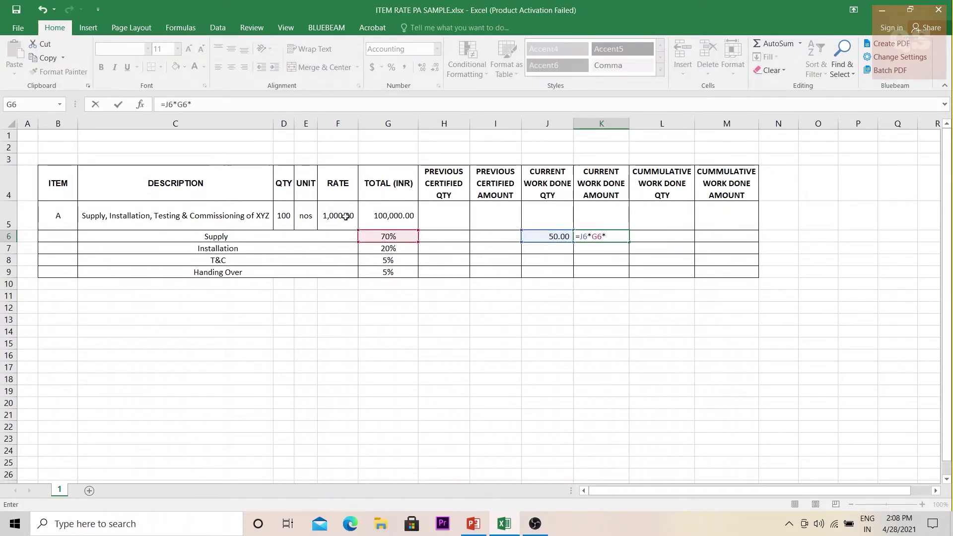
{"action": "left_click", "coordinate": [337, 215]}
{"action": "key", "text": "Return"}
{"action": "left_click", "coordinate": [605, 236]}
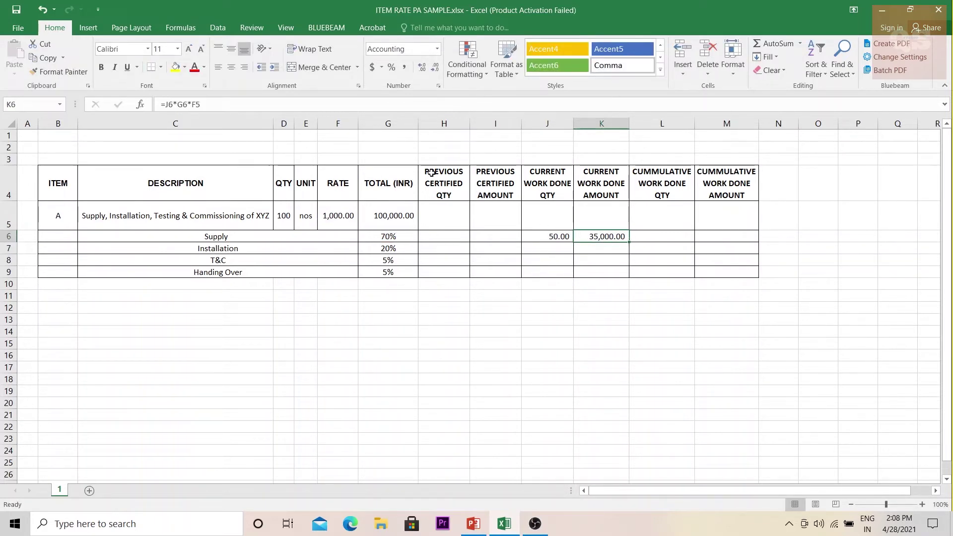
Step: Add the cumulative quantity formula =H6+J6 in L6, giving 50.00
{"action": "left_click_drag", "start_coordinate": [428, 171], "coordinate": [516, 272]}
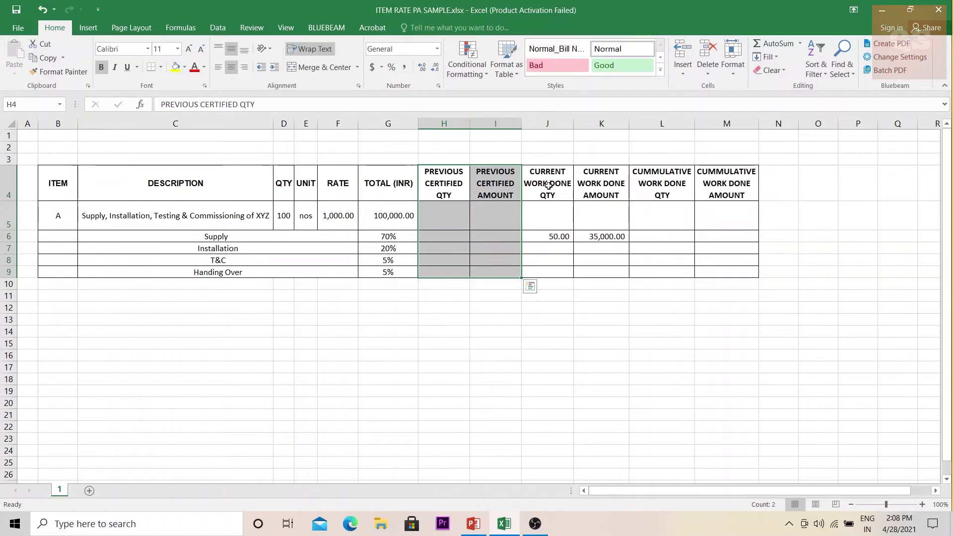
{"action": "left_click_drag", "start_coordinate": [541, 183], "coordinate": [598, 269]}
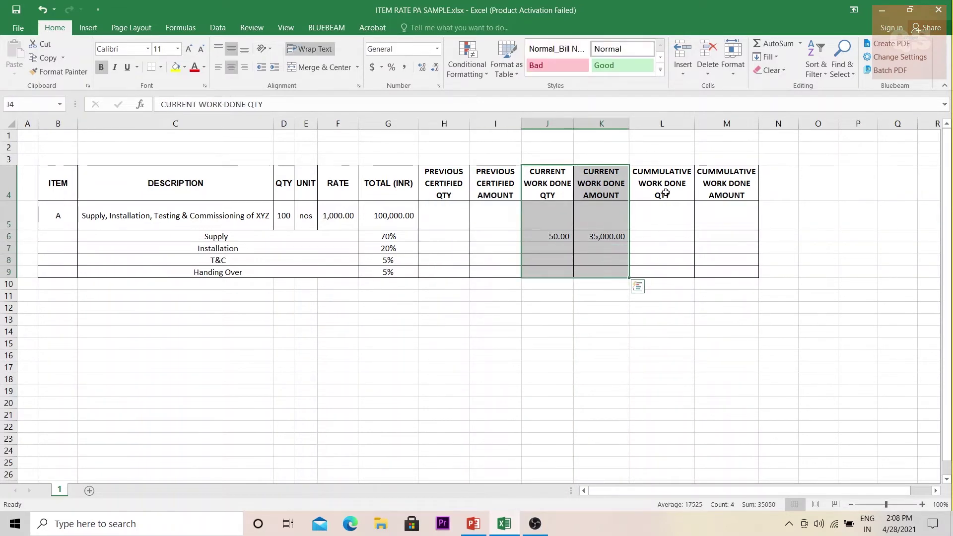
{"action": "left_click_drag", "start_coordinate": [665, 194], "coordinate": [711, 271]}
{"action": "left_click", "coordinate": [458, 238]}
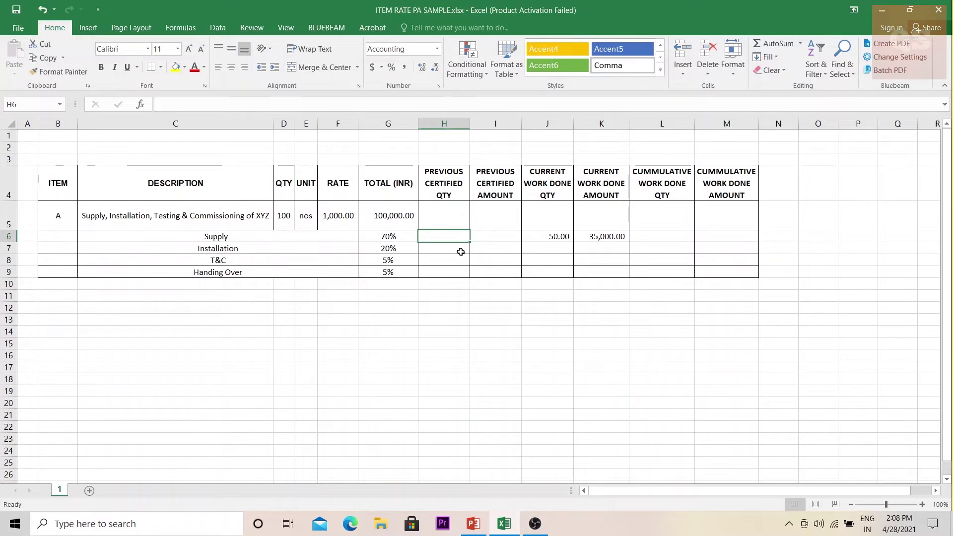
{"action": "left_click", "coordinate": [554, 237]}
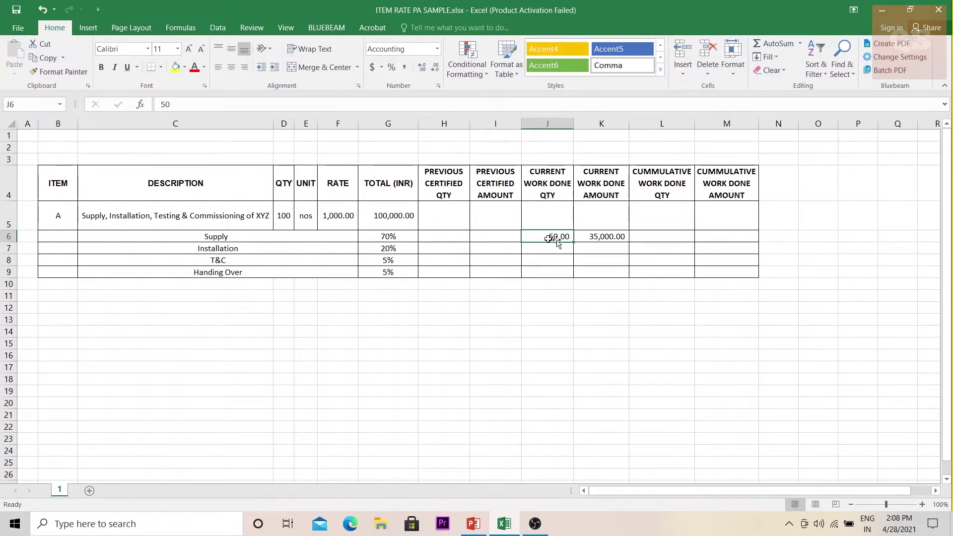
{"action": "left_click", "coordinate": [648, 237]}
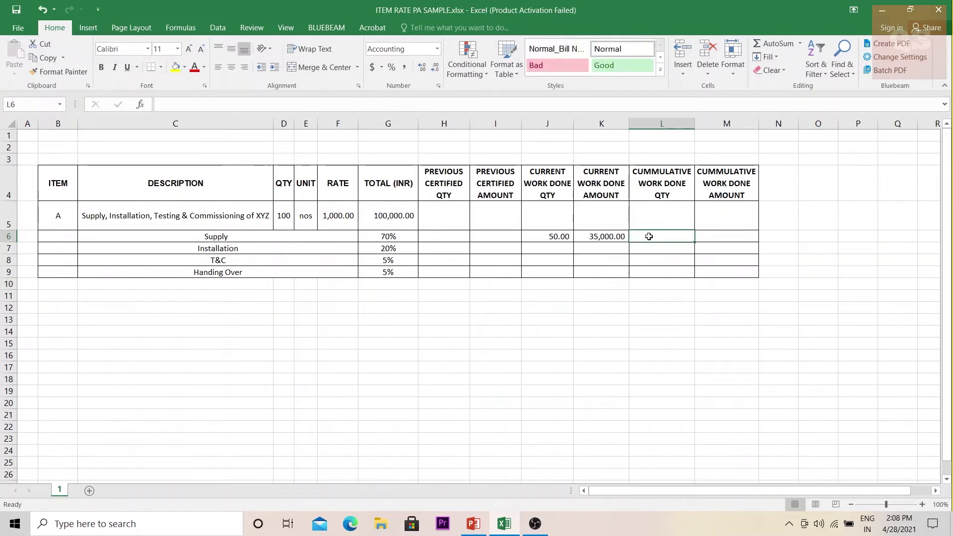
{"action": "type", "text": "="}
{"action": "left_click", "coordinate": [452, 236]}
{"action": "type", "text": "+"}
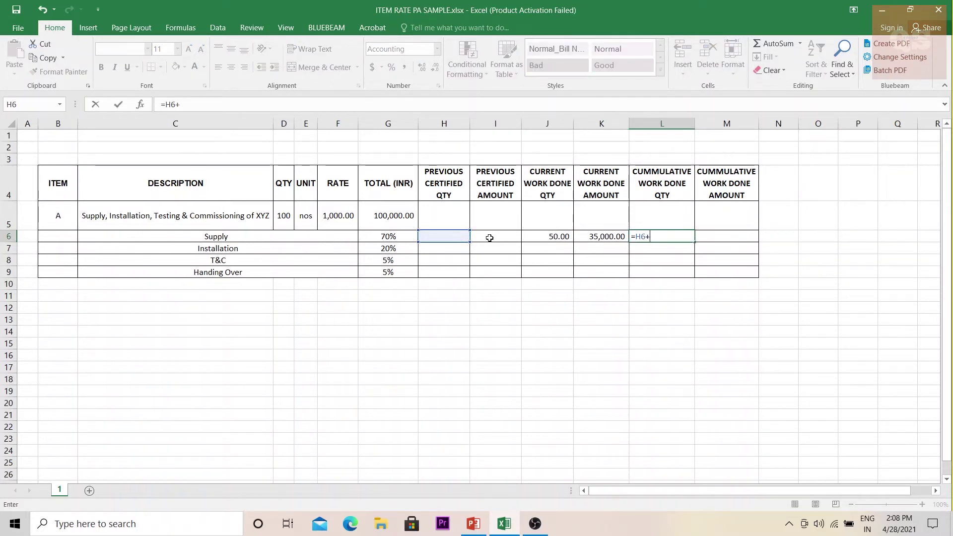
{"action": "left_click", "coordinate": [552, 236]}
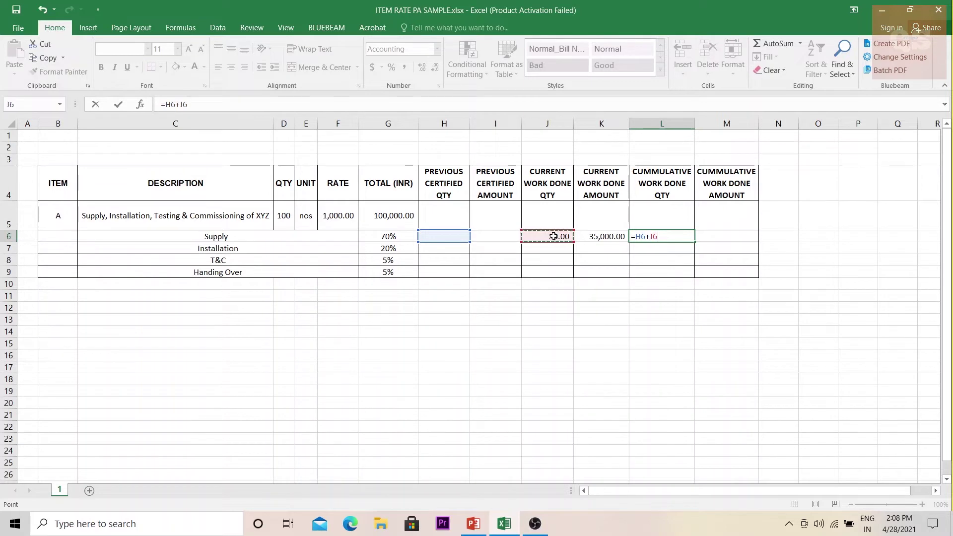
{"action": "key", "text": "Return"}
Step: Add the cumulative amount formula =I6+K6 in M6, giving 35,000.00
{"action": "left_click", "coordinate": [712, 235]}
{"action": "type", "text": "="}
{"action": "left_click", "coordinate": [495, 236]}
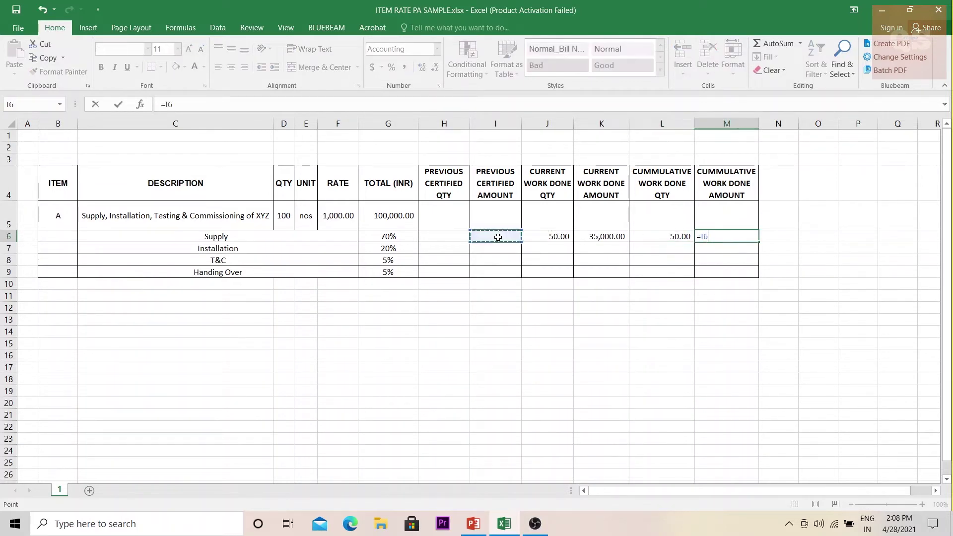
{"action": "type", "text": "+"}
{"action": "left_click", "coordinate": [615, 238]}
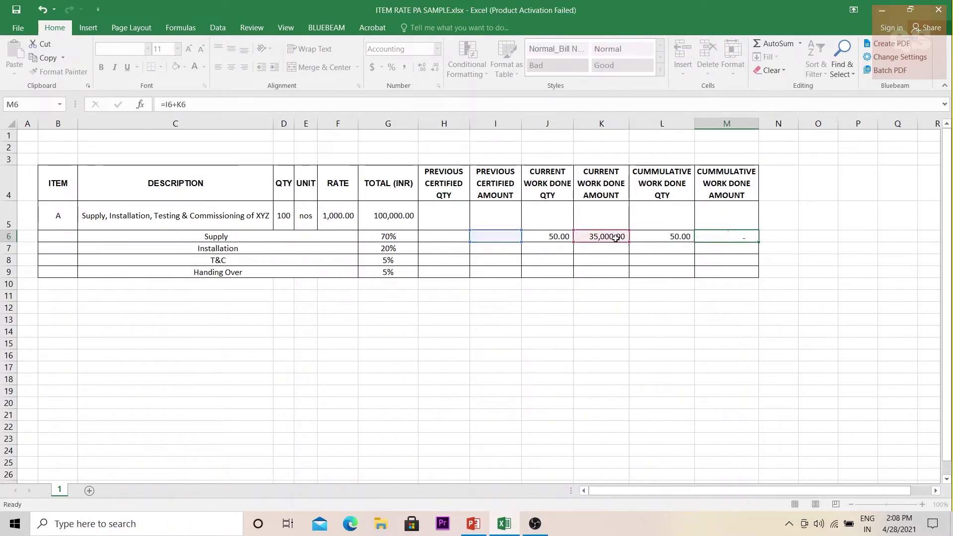
{"action": "key", "text": "Return"}
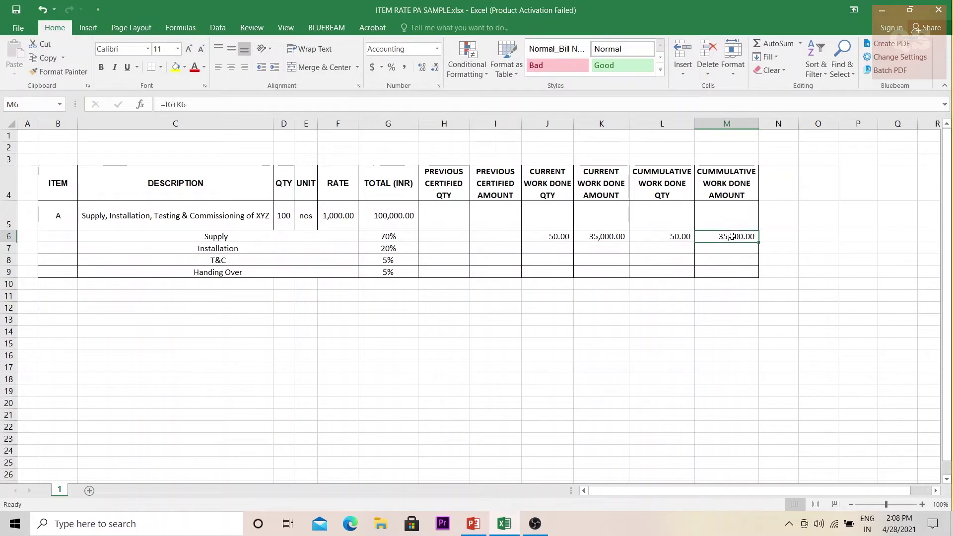
{"action": "left_click", "coordinate": [729, 237]}
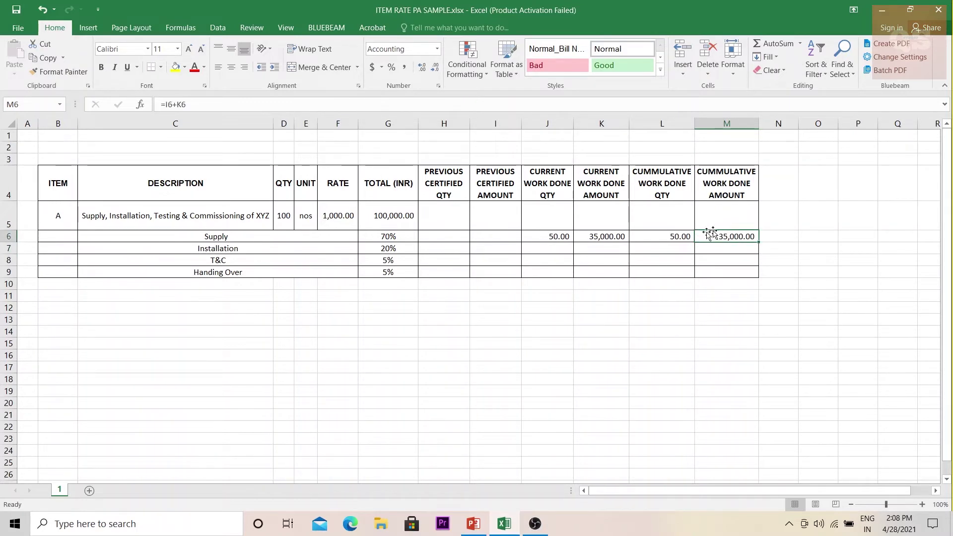
{"action": "left_click", "coordinate": [164, 391]}
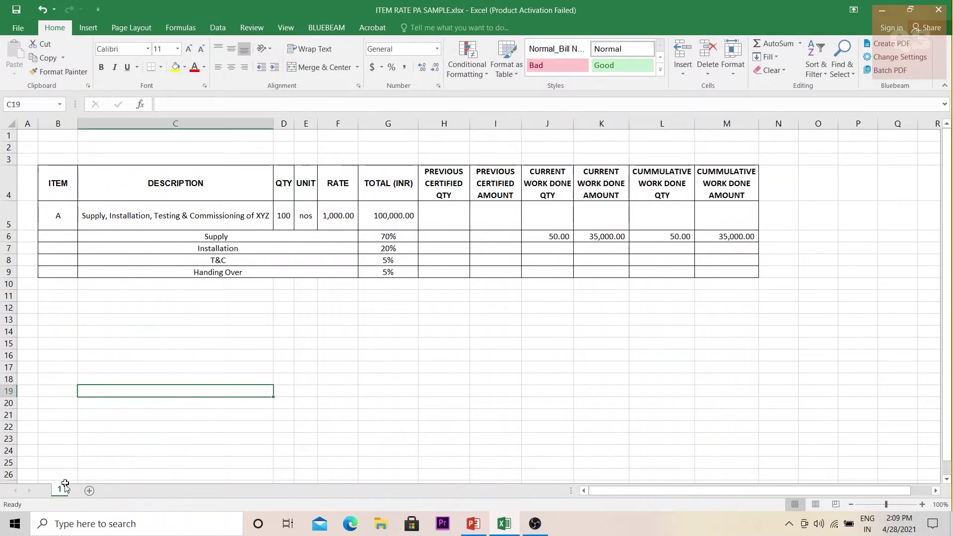
Step: Make a copy of sheet 1 and name the new sheet 2
{"action": "right_click", "coordinate": [62, 491]}
{"action": "left_click", "coordinate": [116, 385]}
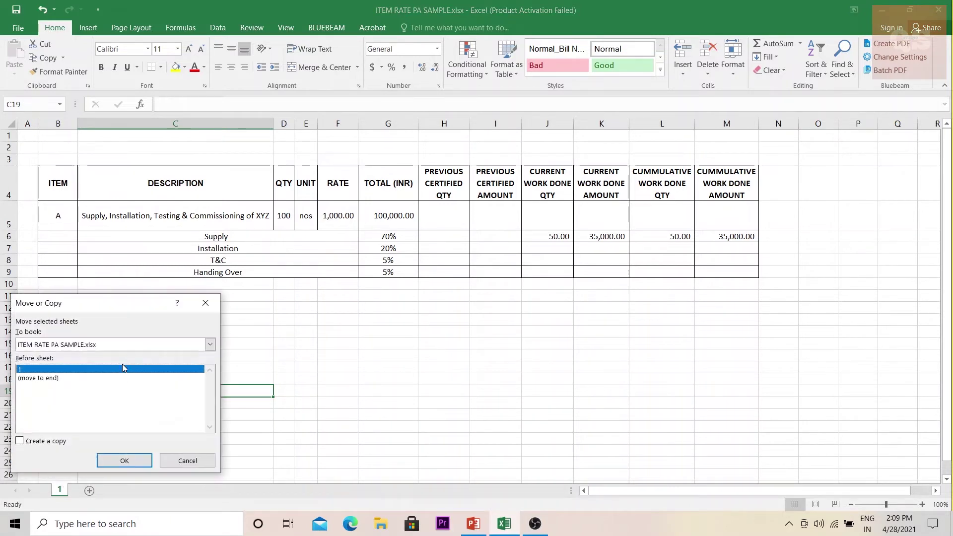
{"action": "double_click", "coordinate": [56, 380]}
{"action": "right_click", "coordinate": [86, 490]}
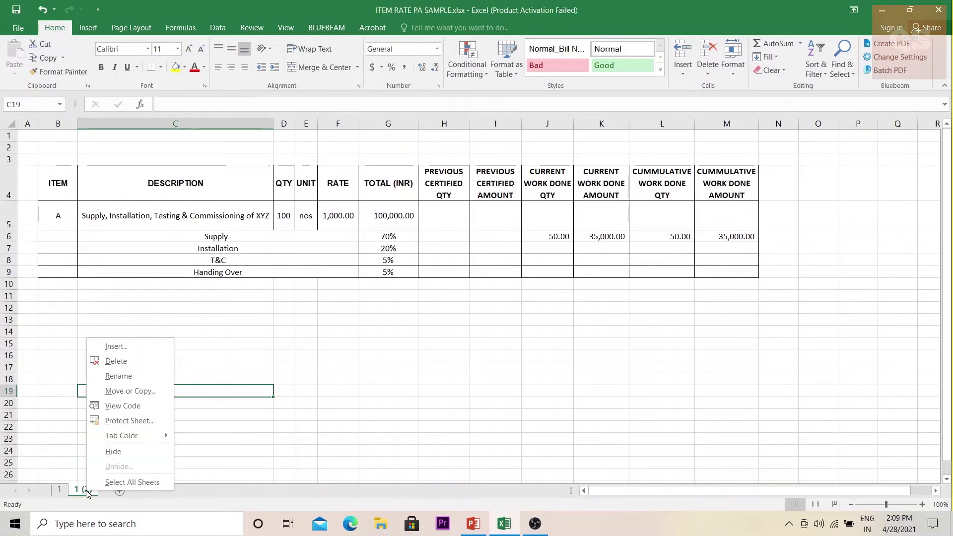
{"action": "left_click", "coordinate": [123, 382]}
{"action": "type", "text": "2"}
{"action": "key", "text": "Return"}
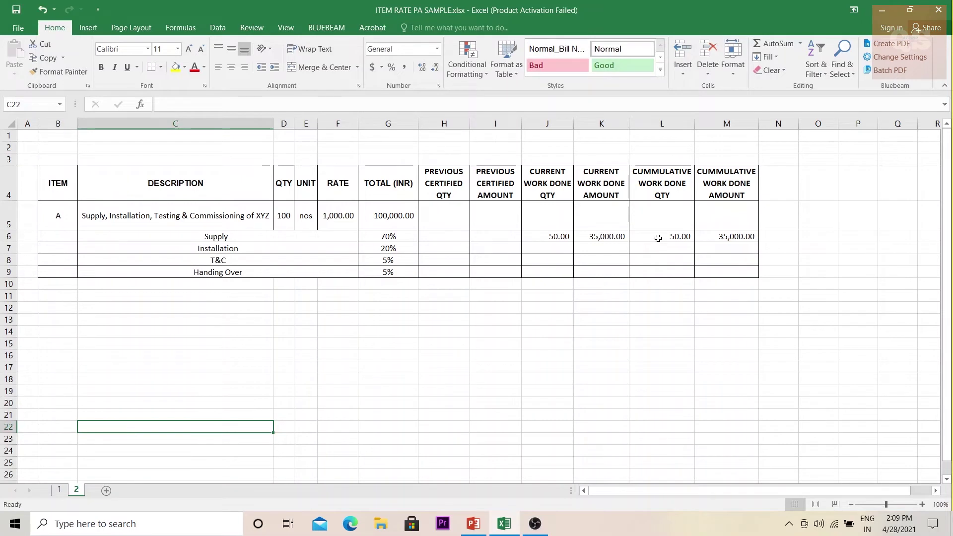
Step: Paste cumulative L6:M9 as values into previous certified H6:I9 and clear current work J6:K7
{"action": "left_click", "coordinate": [658, 237]}
{"action": "left_click_drag", "start_coordinate": [658, 237], "coordinate": [717, 271]}
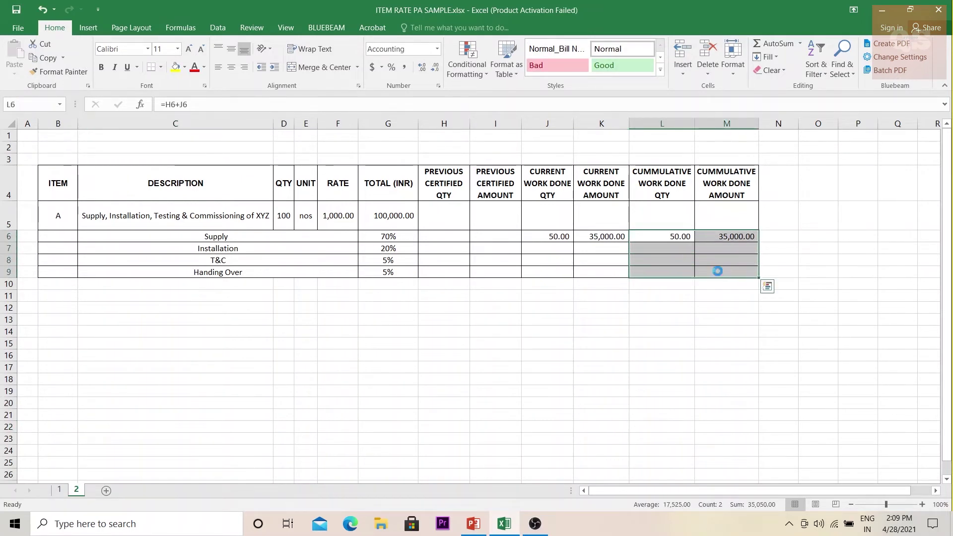
{"action": "key", "text": "ctrl+c"}
{"action": "right_click", "coordinate": [442, 239]}
{"action": "left_click", "coordinate": [453, 301]}
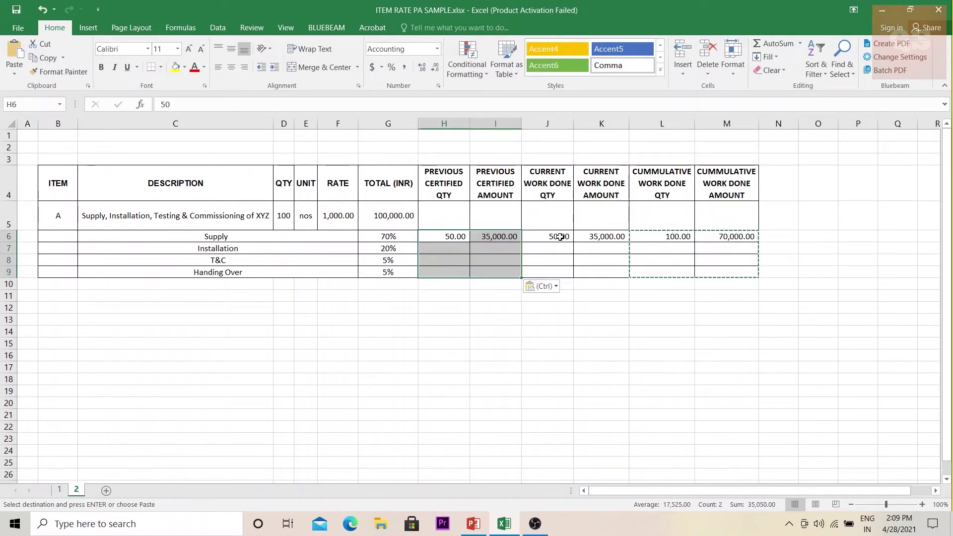
{"action": "left_click_drag", "start_coordinate": [557, 238], "coordinate": [589, 247]}
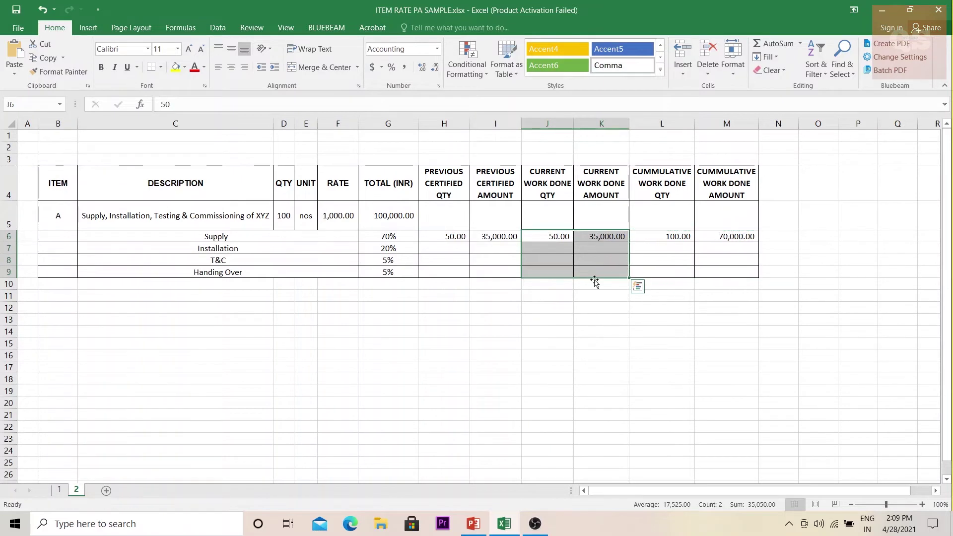
{"action": "key", "text": "Delete"}
{"action": "left_click", "coordinate": [599, 308]}
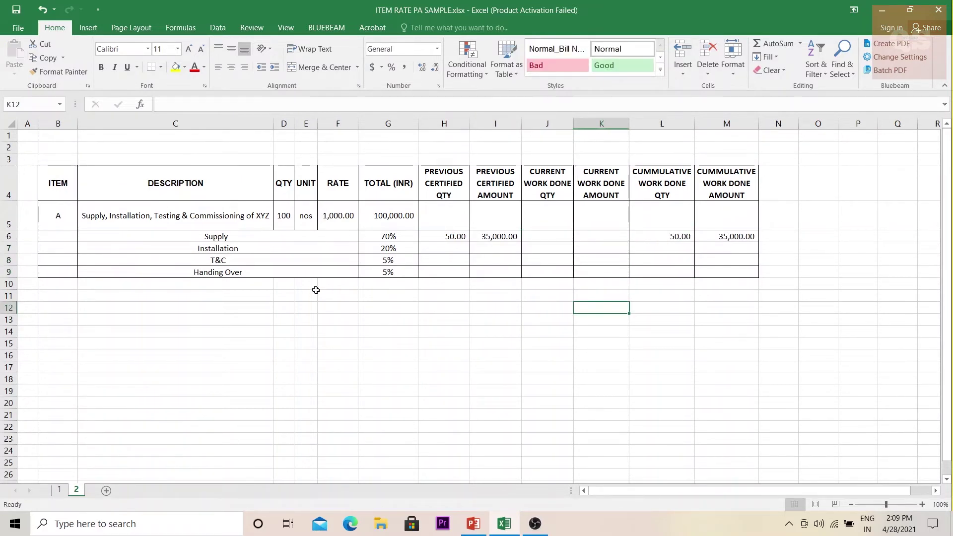
Step: Enter 20 as Installation's current quantity with amount formula =J7*G7*F5 in K7
{"action": "left_click", "coordinate": [542, 249]}
{"action": "type", "text": "2"}
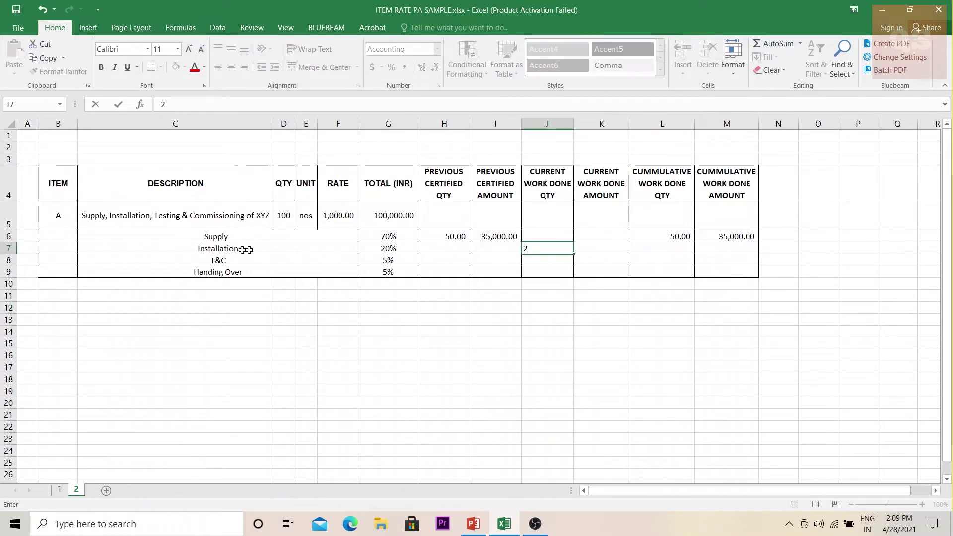
{"action": "type", "text": "0"}
{"action": "left_click", "coordinate": [568, 296]}
{"action": "left_click", "coordinate": [599, 244]}
{"action": "type", "text": "="}
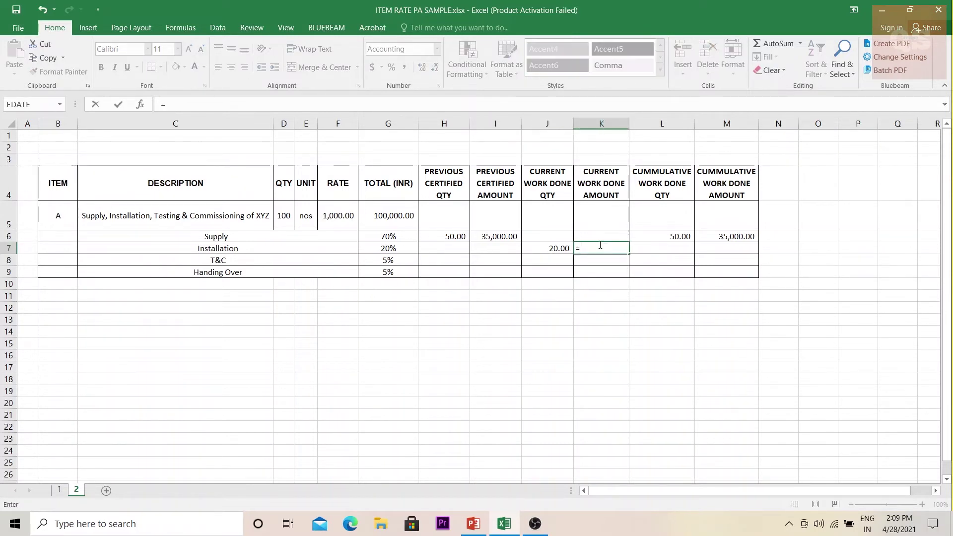
{"action": "left_click", "coordinate": [559, 248]}
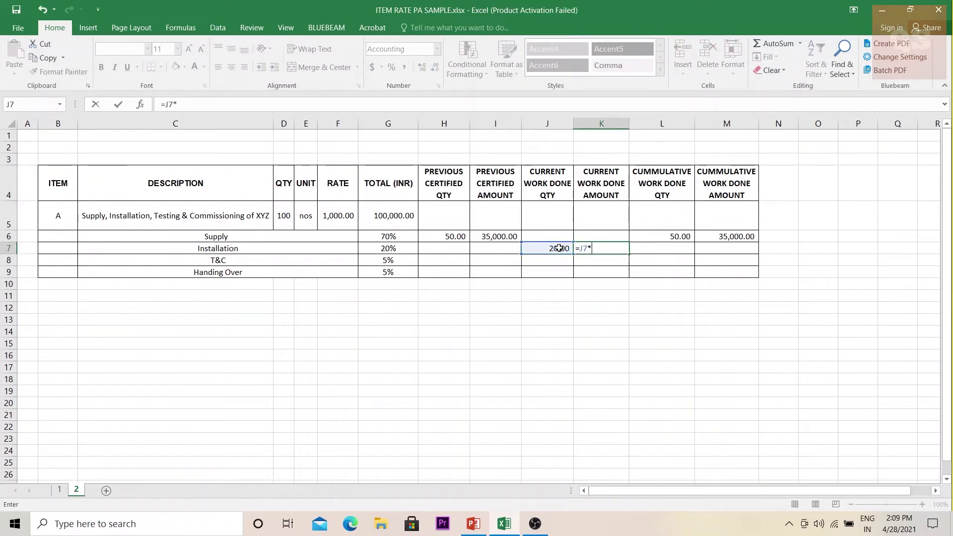
{"action": "left_click", "coordinate": [397, 251]}
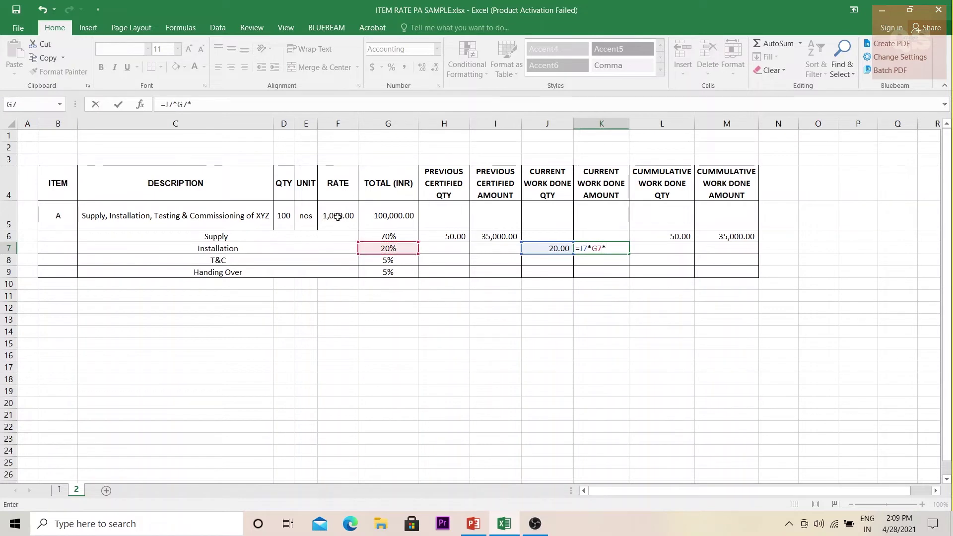
{"action": "key", "text": "Return"}
Step: Enter 30 as Supply's current quantity with =J6*G6*F5 in K6, giving 21,000.00
{"action": "left_click", "coordinate": [555, 236]}
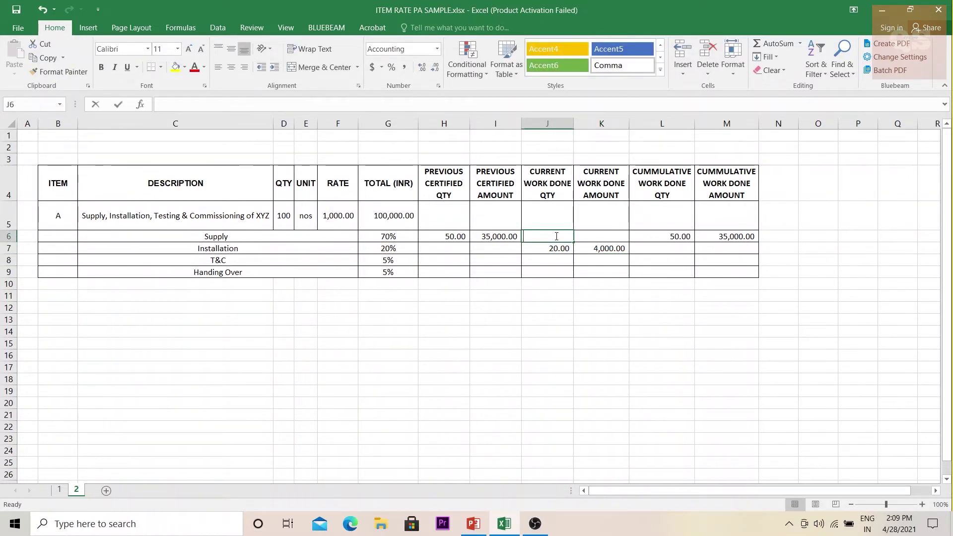
{"action": "type", "text": "30"}
{"action": "left_click", "coordinate": [554, 288]}
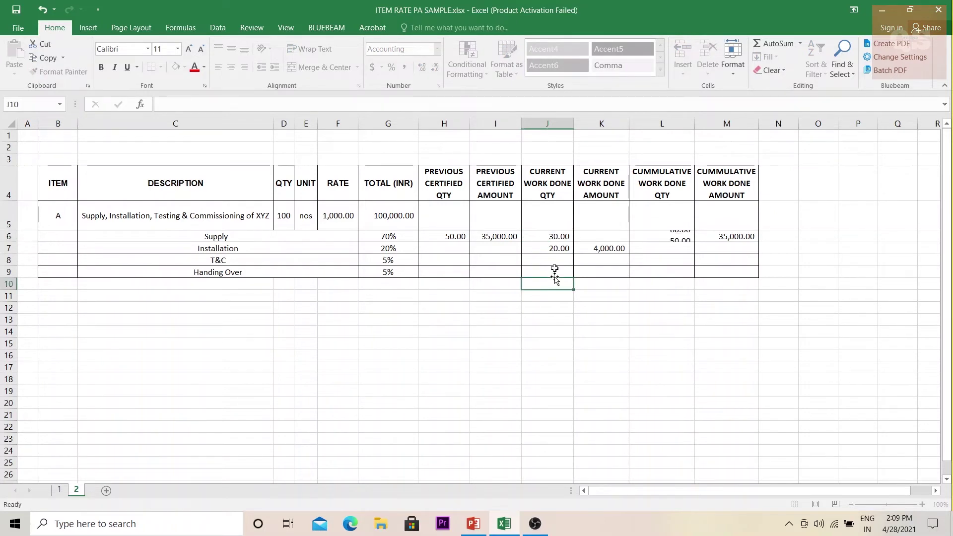
{"action": "left_click", "coordinate": [583, 237]}
{"action": "type", "text": "="}
{"action": "left_click", "coordinate": [558, 237]}
{"action": "type", "text": "*"}
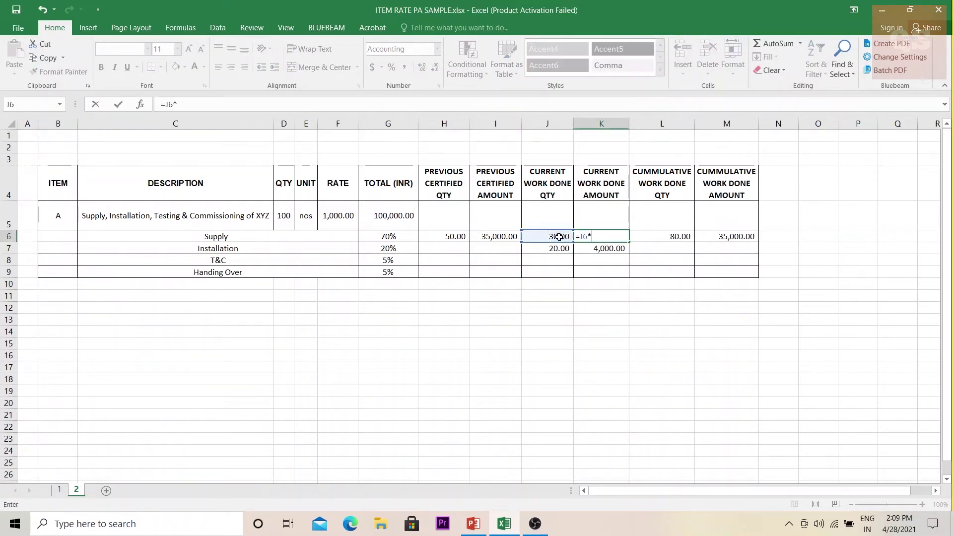
{"action": "left_click", "coordinate": [377, 236]}
{"action": "type", "text": "*"}
{"action": "left_click", "coordinate": [322, 222]}
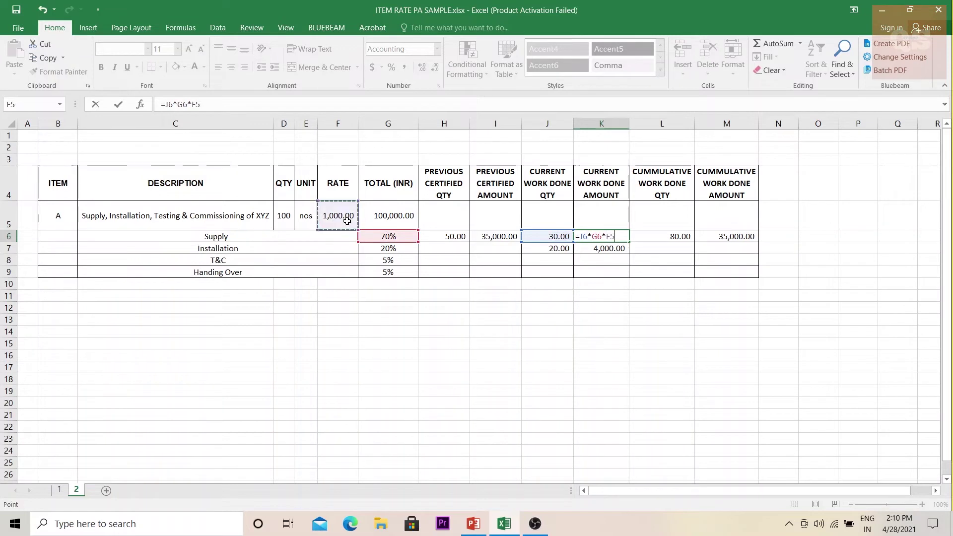
{"action": "key", "text": "Return"}
{"action": "left_click", "coordinate": [556, 237]}
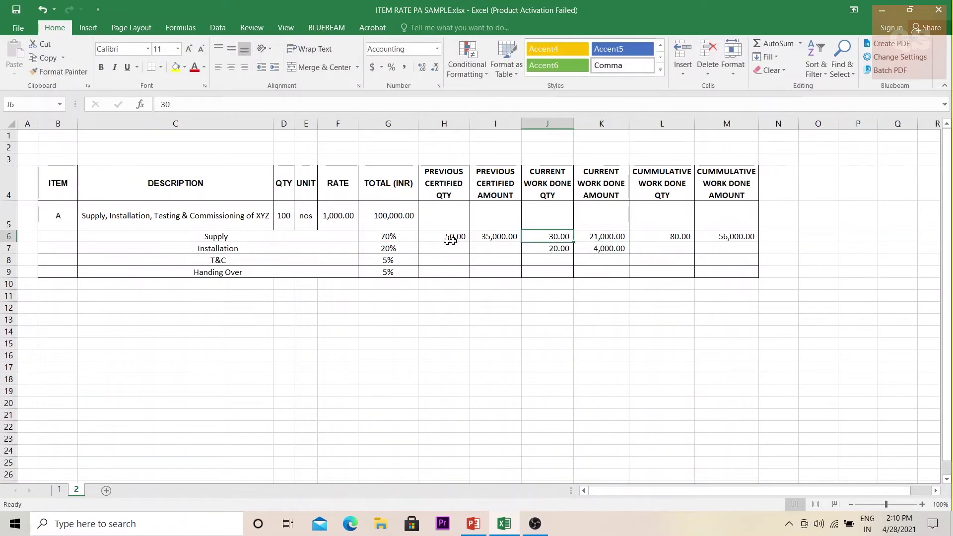
{"action": "left_click", "coordinate": [556, 250]}
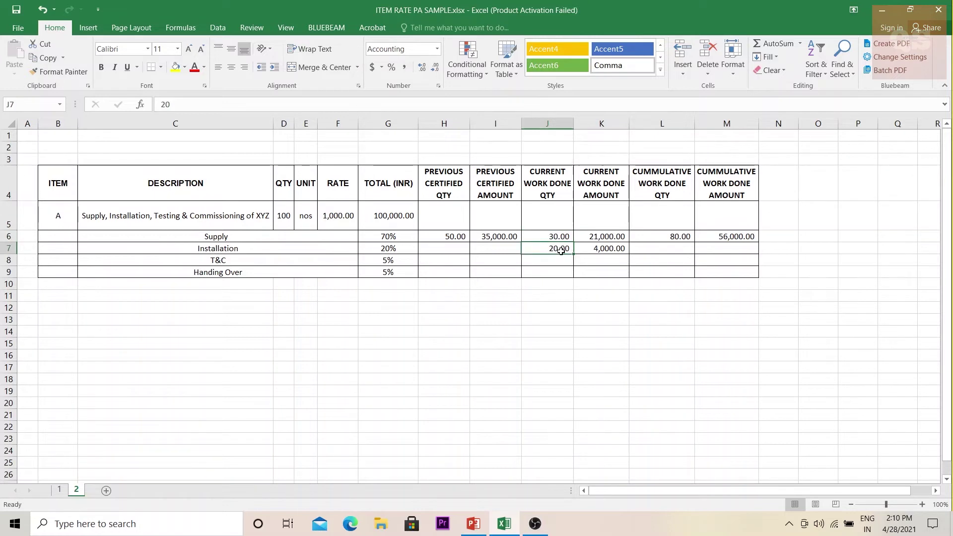
Step: Copy the L6 and M6 cumulative formulas down to row 7 for Installation
{"action": "left_click", "coordinate": [665, 238]}
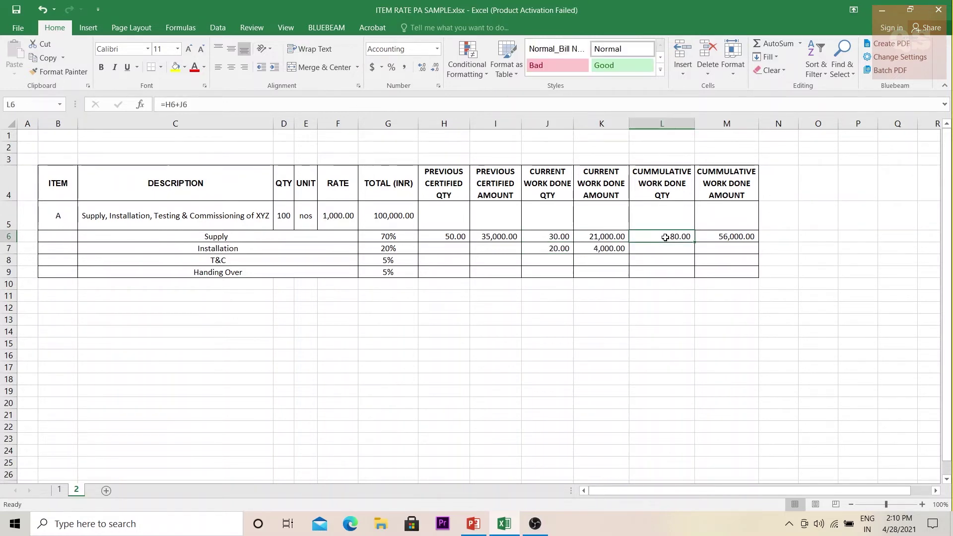
{"action": "key", "text": "ctrl+c"}
{"action": "left_click", "coordinate": [666, 248]}
{"action": "key", "text": "ctrl+v"}
{"action": "left_click", "coordinate": [729, 237]}
{"action": "key", "text": "ctrl+c"}
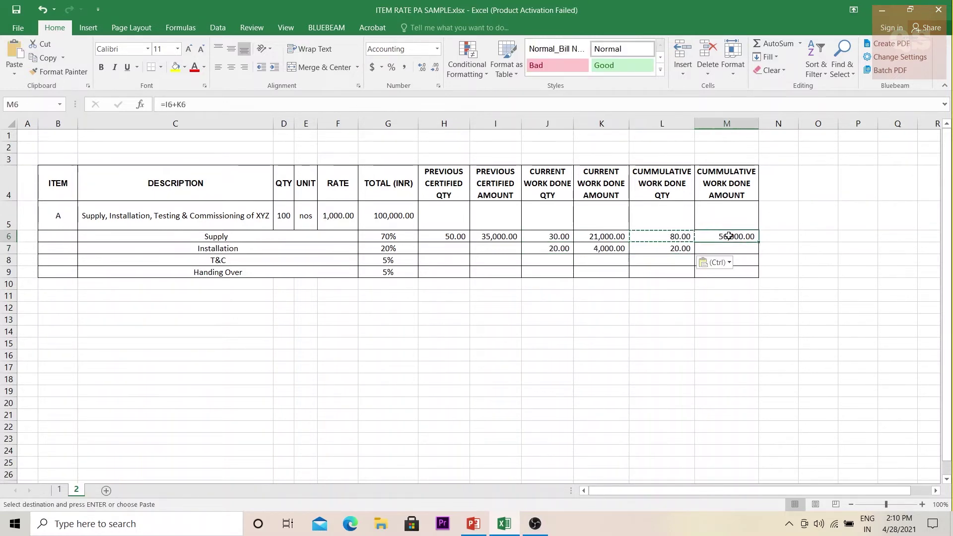
{"action": "left_click", "coordinate": [727, 248]}
{"action": "key", "text": "ctrl+v"}
{"action": "left_click", "coordinate": [725, 320]}
{"action": "left_click_drag", "start_coordinate": [612, 237], "coordinate": [609, 272]}
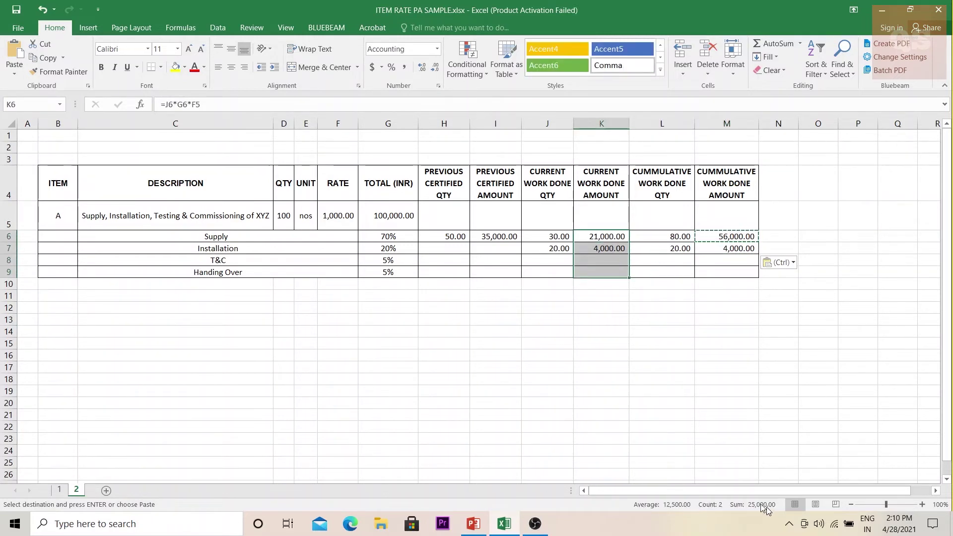
{"action": "left_click", "coordinate": [601, 332]}
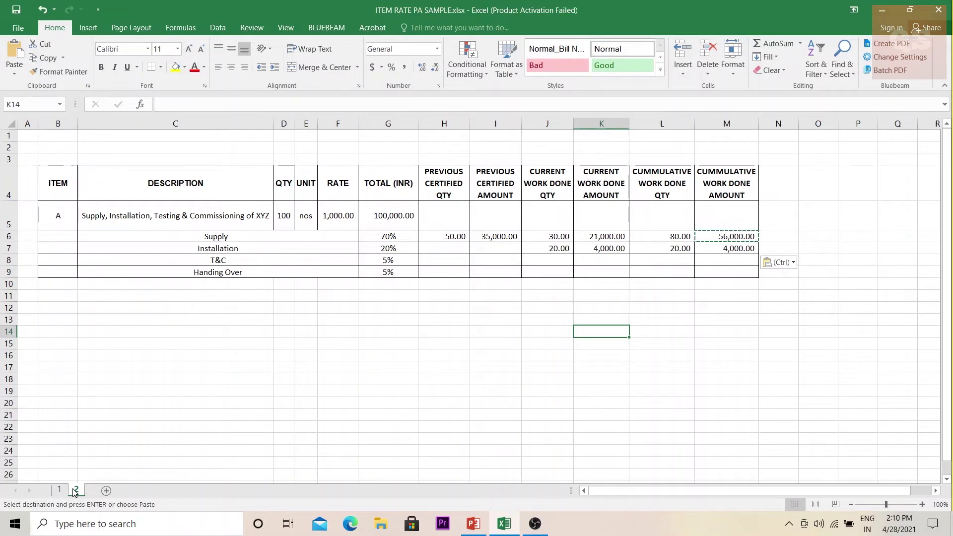
Step: Make a copy of sheet 2 placed after the last sheet
{"action": "right_click", "coordinate": [75, 492]}
{"action": "left_click", "coordinate": [99, 389]}
{"action": "left_click", "coordinate": [43, 389]}
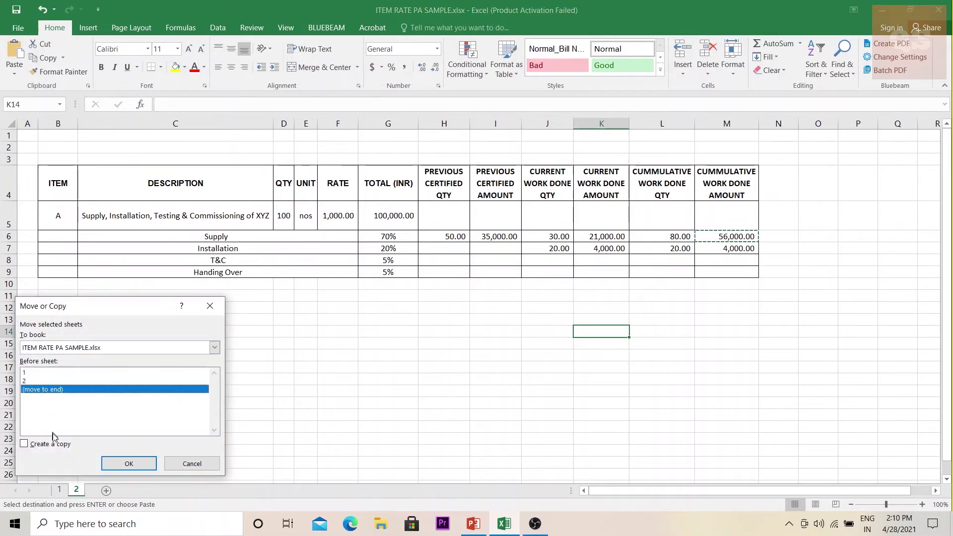
{"action": "left_click", "coordinate": [24, 444]}
{"action": "left_click", "coordinate": [129, 463]}
{"action": "right_click", "coordinate": [99, 490]}
Step: Paste cumulative L6:M9 into previous certified H6:I9 and clear current work J6:K7
{"action": "left_click_drag", "start_coordinate": [661, 237], "coordinate": [719, 270]}
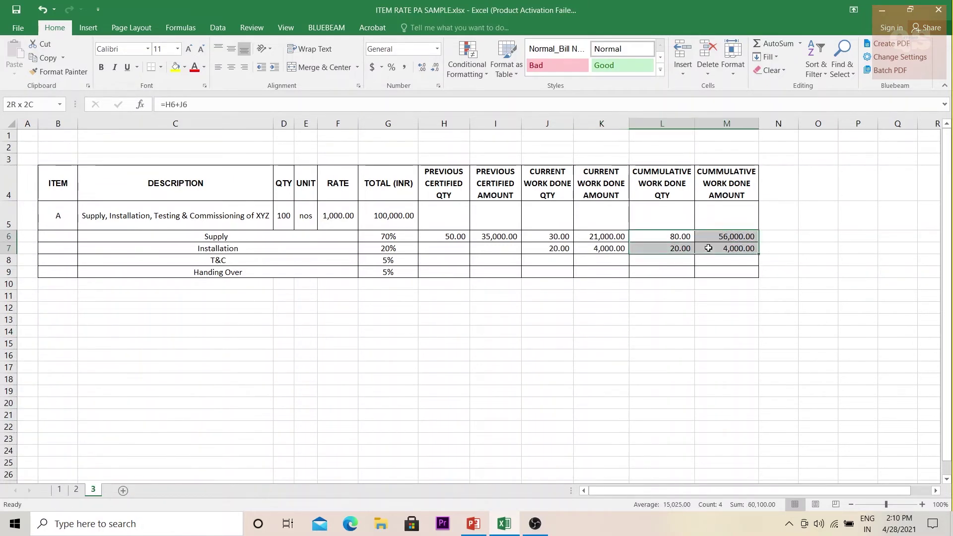
{"action": "key", "text": "ctrl+c"}
{"action": "left_click", "coordinate": [449, 236]}
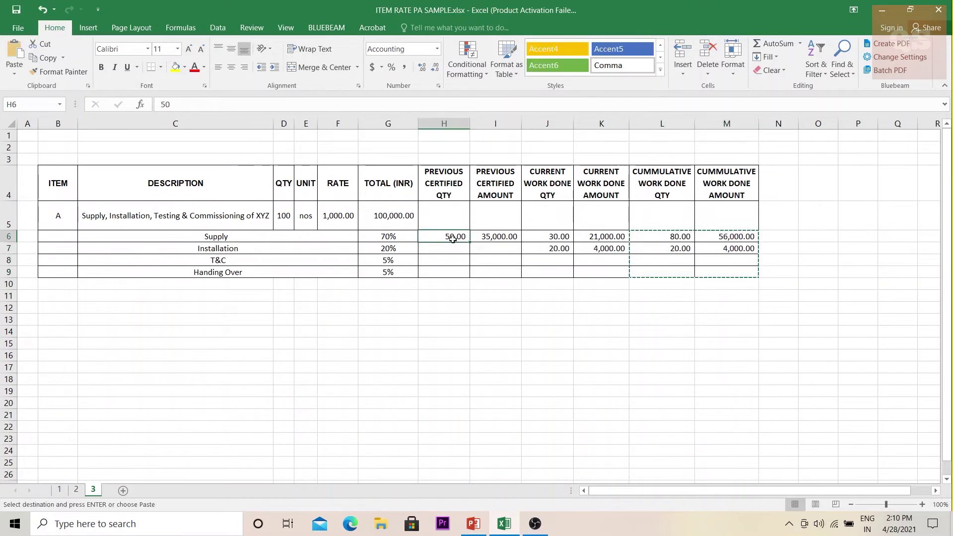
{"action": "key", "text": "ctrl+v"}
{"action": "left_click_drag", "start_coordinate": [552, 237], "coordinate": [589, 247]}
{"action": "key", "text": "Delete"}
{"action": "left_click_drag", "start_coordinate": [601, 320], "coordinate": [601, 331]}
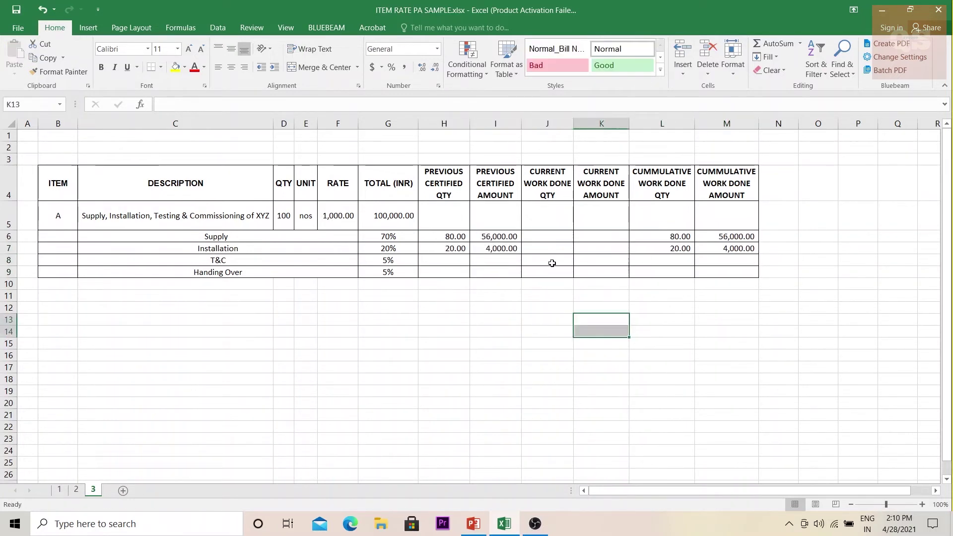
{"action": "left_click", "coordinate": [558, 233]}
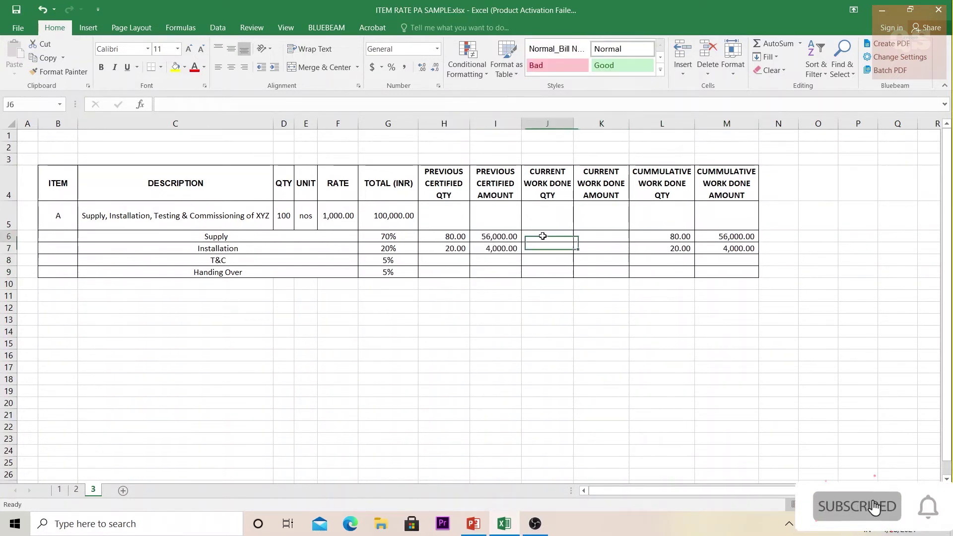
Step: Enter 50 as Supply's current quantity with =J6*G6*F5 in K6
{"action": "left_click", "coordinate": [283, 215]}
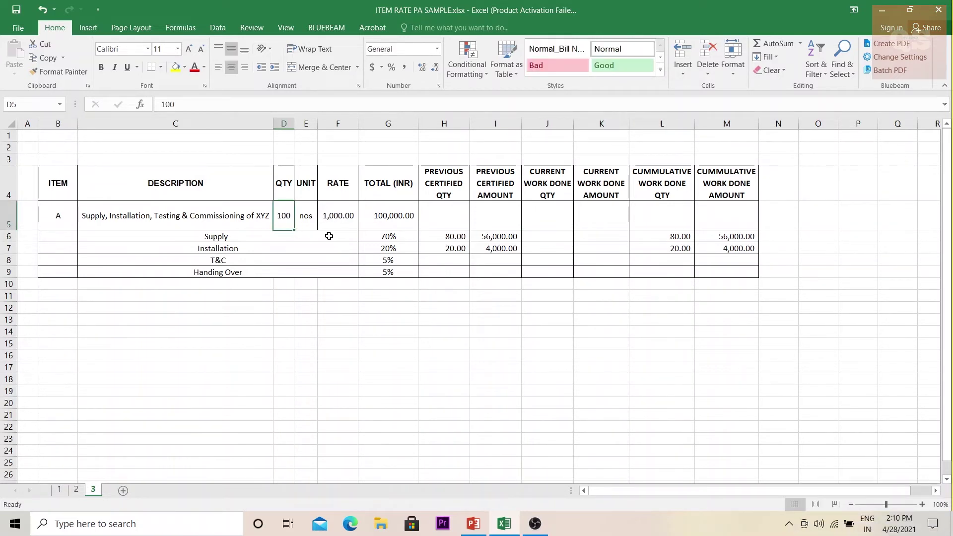
{"action": "left_click", "coordinate": [555, 236]}
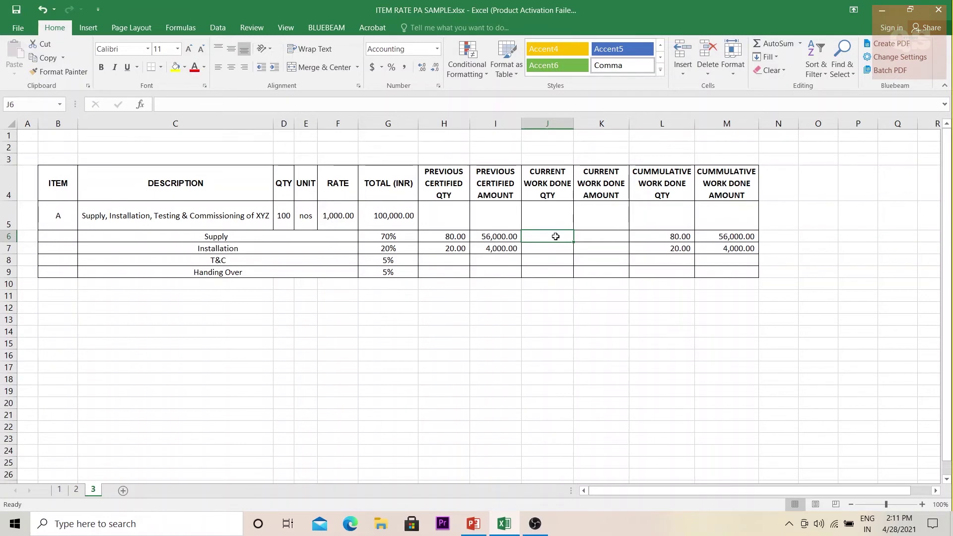
{"action": "type", "text": "5"}
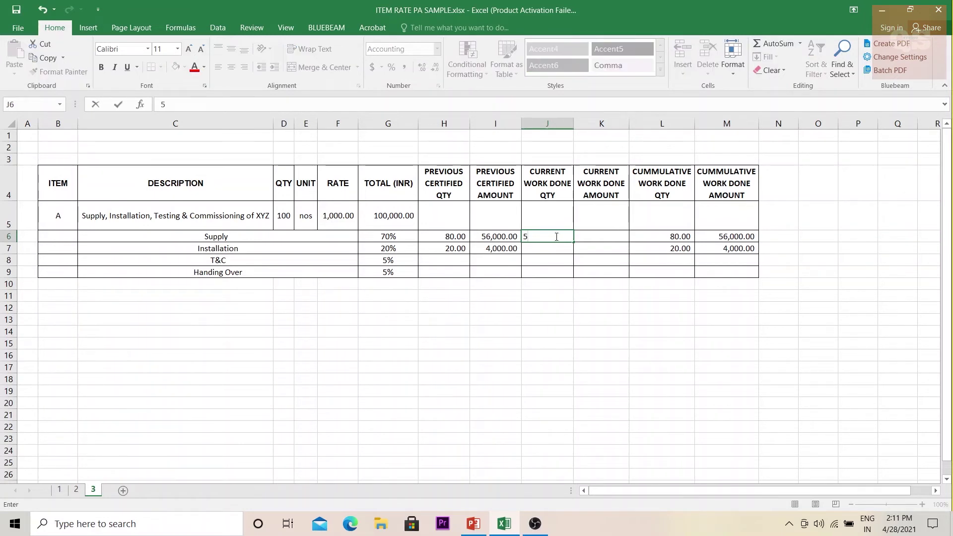
{"action": "type", "text": "0"}
{"action": "left_click", "coordinate": [601, 236]}
{"action": "type", "text": "="}
{"action": "left_click", "coordinate": [563, 238]}
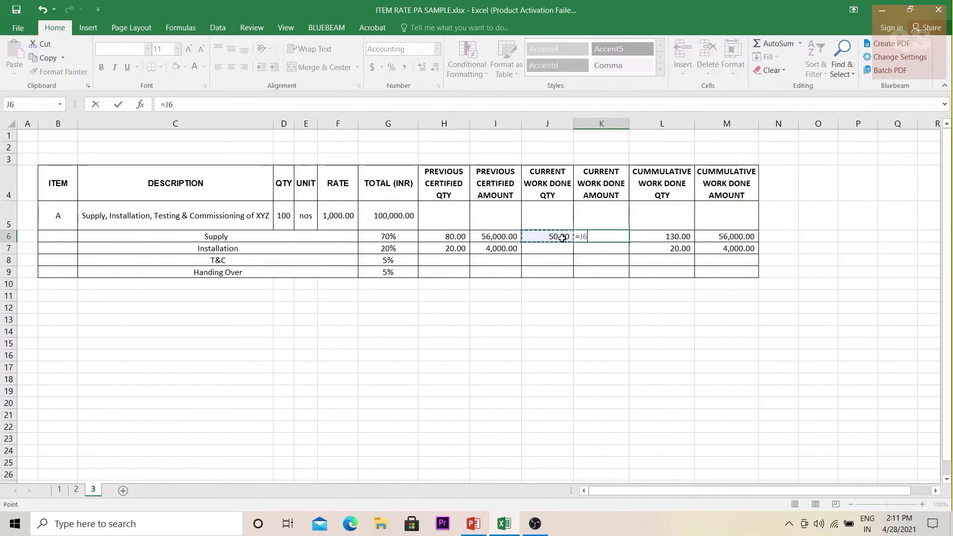
{"action": "type", "text": "*"}
{"action": "left_click", "coordinate": [389, 237]}
{"action": "type", "text": "*"}
{"action": "left_click", "coordinate": [330, 220]}
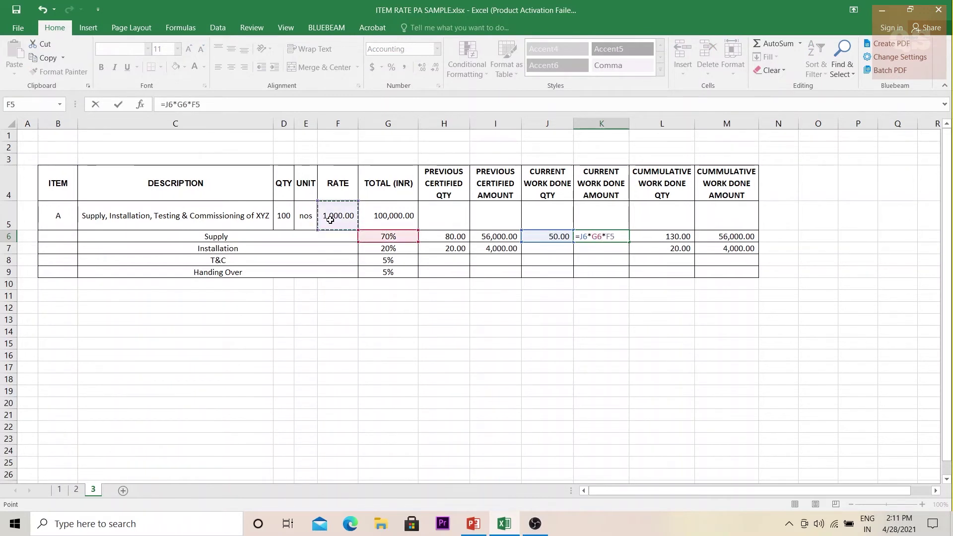
{"action": "key", "text": "Return"}
{"action": "left_click", "coordinate": [552, 247]}
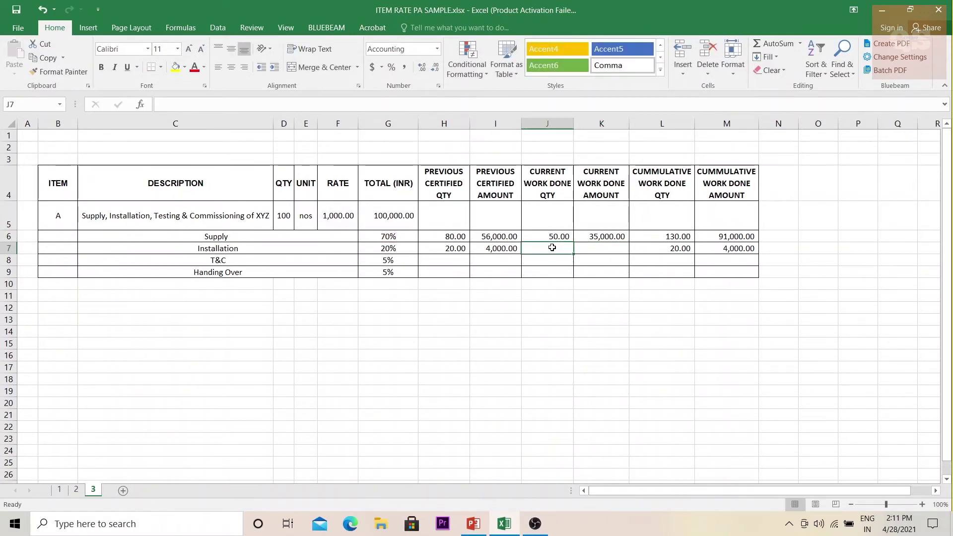
Step: Enter 60 as Installation's current quantity with =J7*G7*F5 in K7, giving 12,000.00
{"action": "type", "text": "60"}
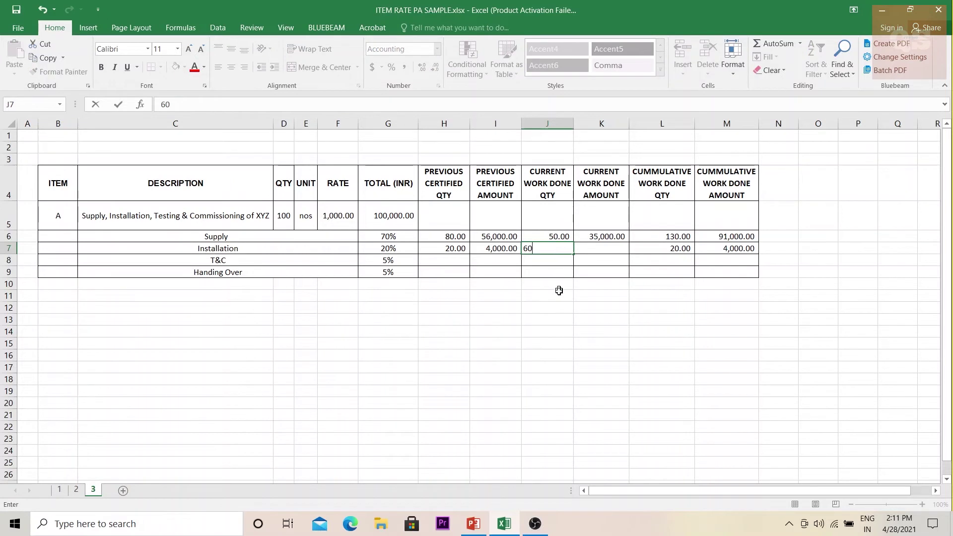
{"action": "left_click", "coordinate": [606, 247]}
{"action": "type", "text": "="}
{"action": "left_click", "coordinate": [561, 249]}
{"action": "type", "text": "*"}
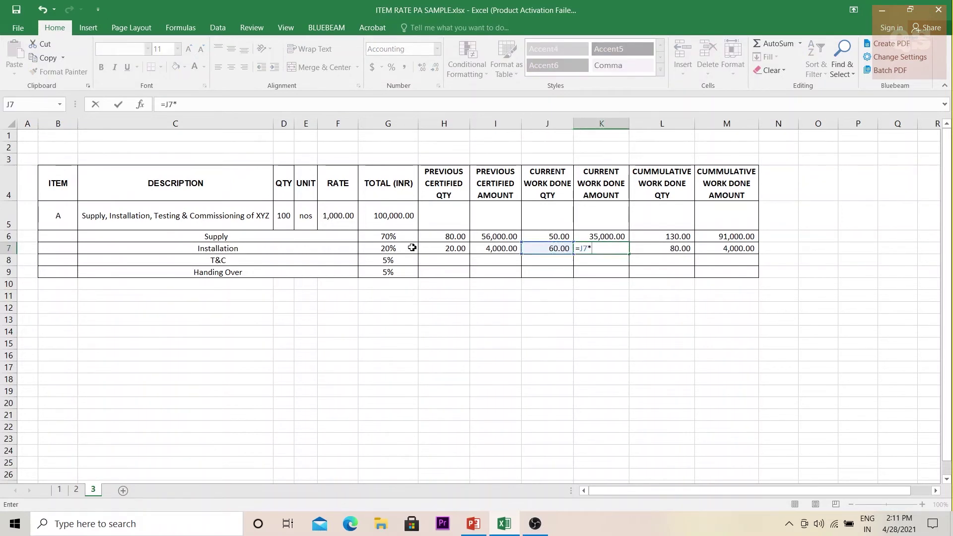
{"action": "left_click", "coordinate": [402, 248]}
{"action": "type", "text": "*"}
{"action": "left_click", "coordinate": [335, 215]}
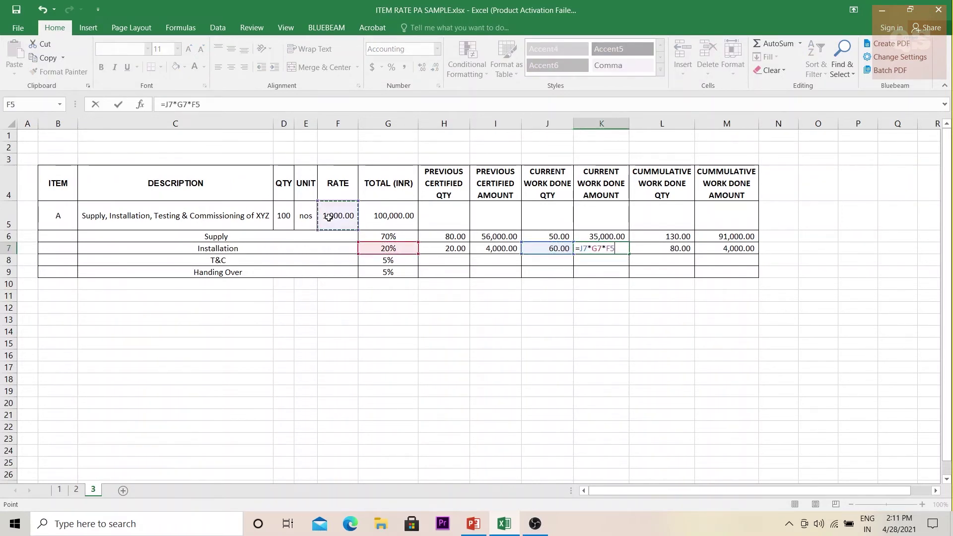
{"action": "key", "text": "Return"}
Step: Review the current amounts in K6:K9 and cumulative quantity formulas in L6:L7
{"action": "left_click", "coordinate": [598, 237]}
{"action": "left_click_drag", "start_coordinate": [598, 237], "coordinate": [600, 272]}
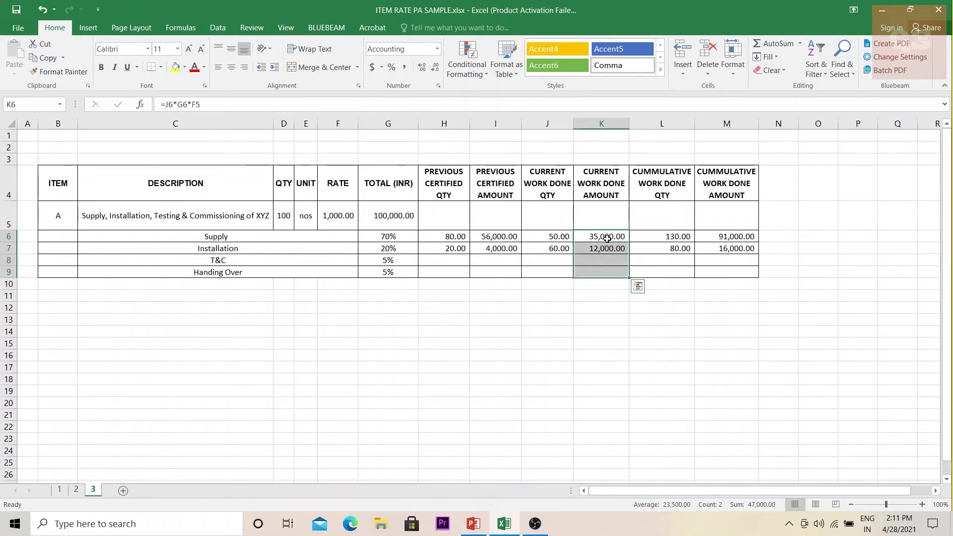
{"action": "left_click", "coordinate": [676, 238]}
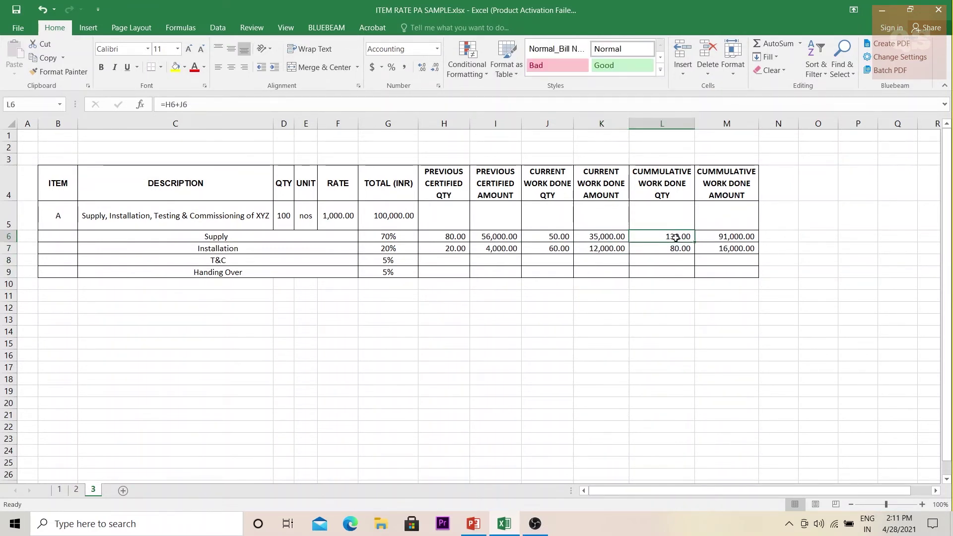
{"action": "left_click", "coordinate": [676, 249]}
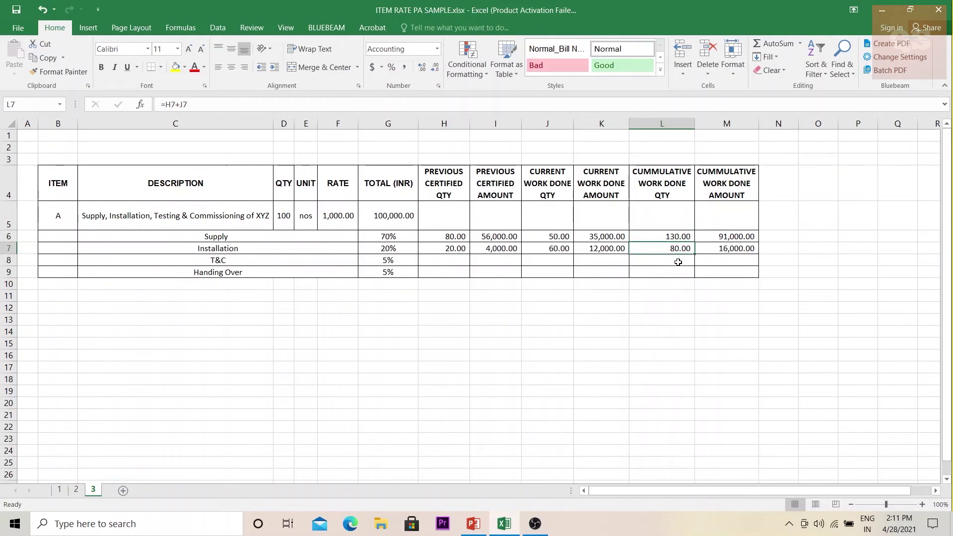
{"action": "left_click_drag", "start_coordinate": [677, 262], "coordinate": [677, 271]}
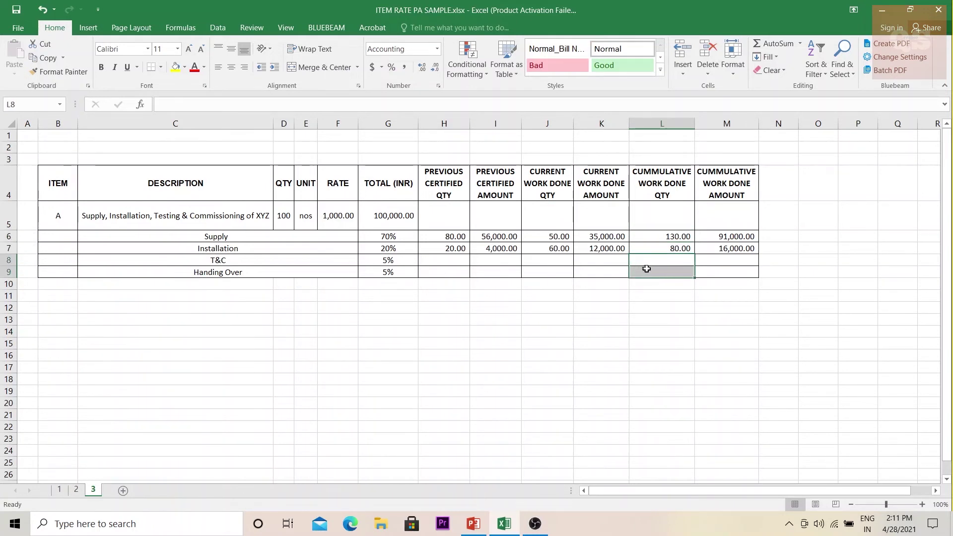
{"action": "left_click", "coordinate": [665, 298]}
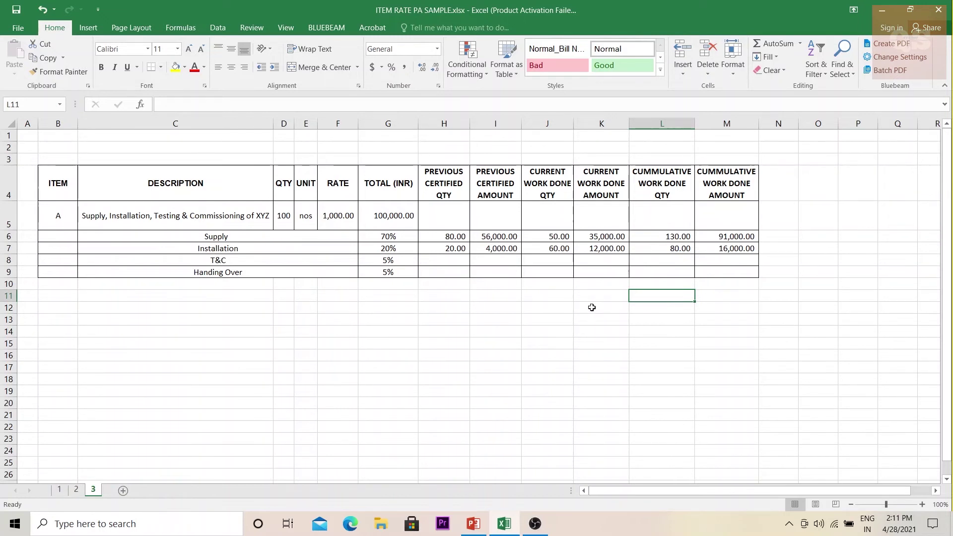
Step: Make a copy of sheet 3 placed at the end of the workbook
{"action": "right_click", "coordinate": [93, 490]}
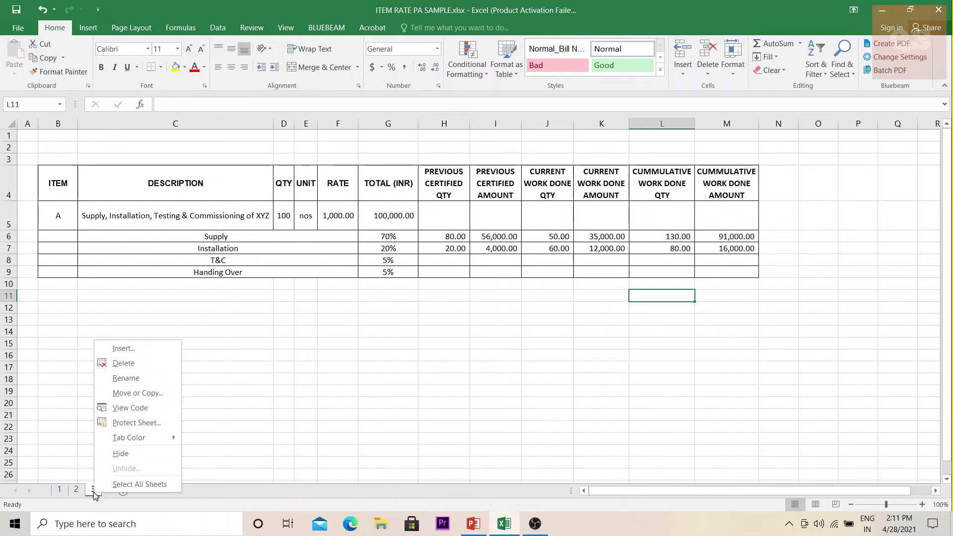
{"action": "left_click", "coordinate": [141, 393]}
{"action": "left_click", "coordinate": [89, 395]}
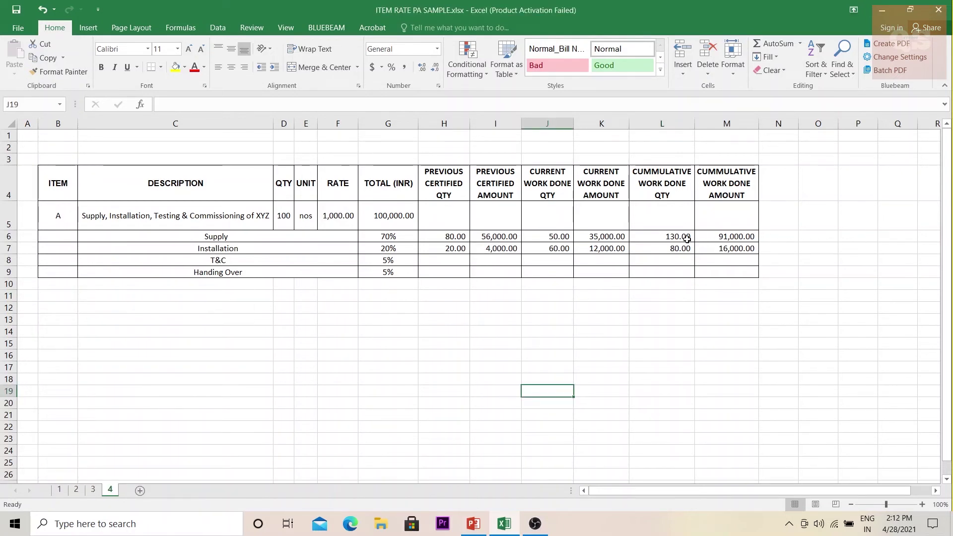
Step: Paste cumulative L6:M9 as values into H6 and clear current figures J6:K7
{"action": "left_click_drag", "start_coordinate": [680, 238], "coordinate": [726, 272]}
{"action": "key", "text": "ctrl+c"}
{"action": "left_click", "coordinate": [458, 237]}
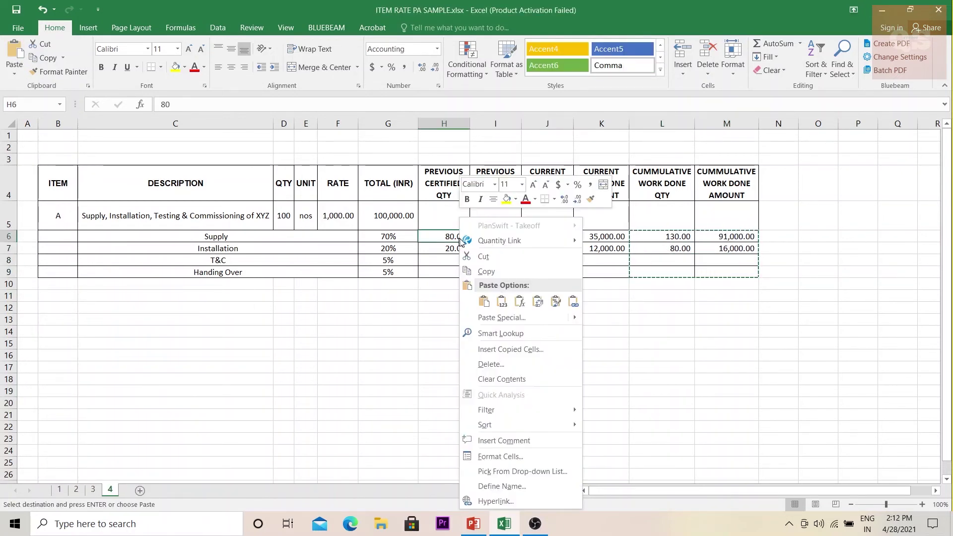
{"action": "left_click", "coordinate": [502, 301]}
{"action": "left_click_drag", "start_coordinate": [569, 240], "coordinate": [602, 248]}
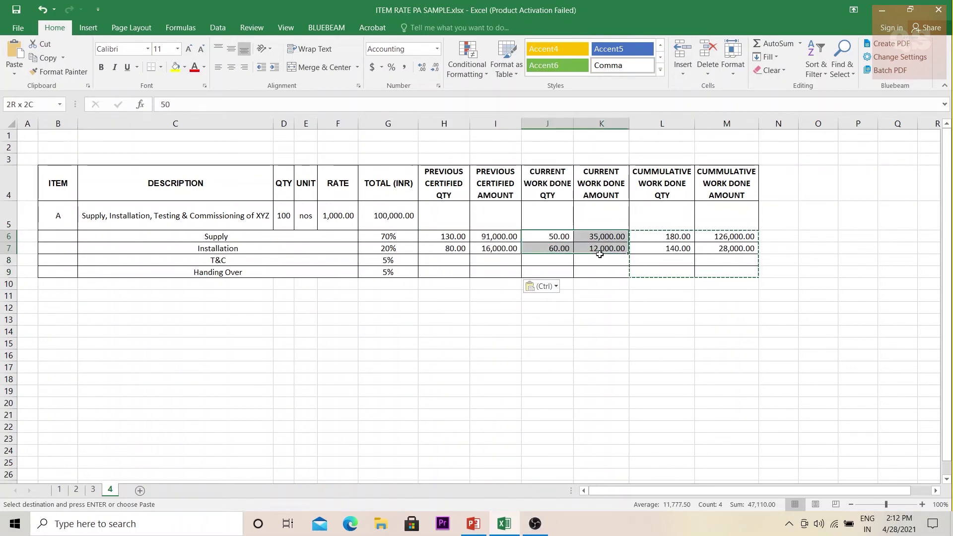
{"action": "key", "text": "Delete"}
{"action": "left_click", "coordinate": [603, 307]}
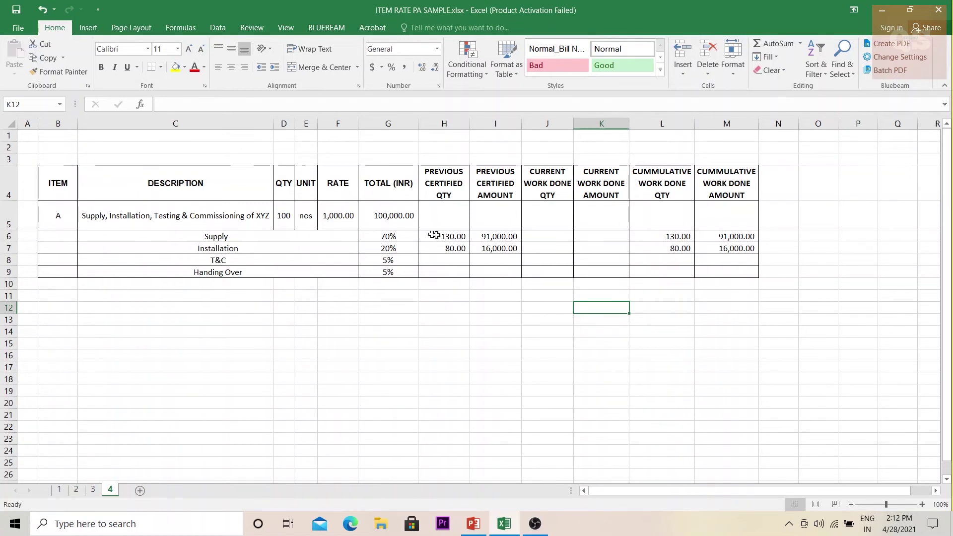
Step: Enter 50 as Installation's current quantity in J7 and its amount formula =J7*G7 in K7
{"action": "left_click", "coordinate": [550, 249]}
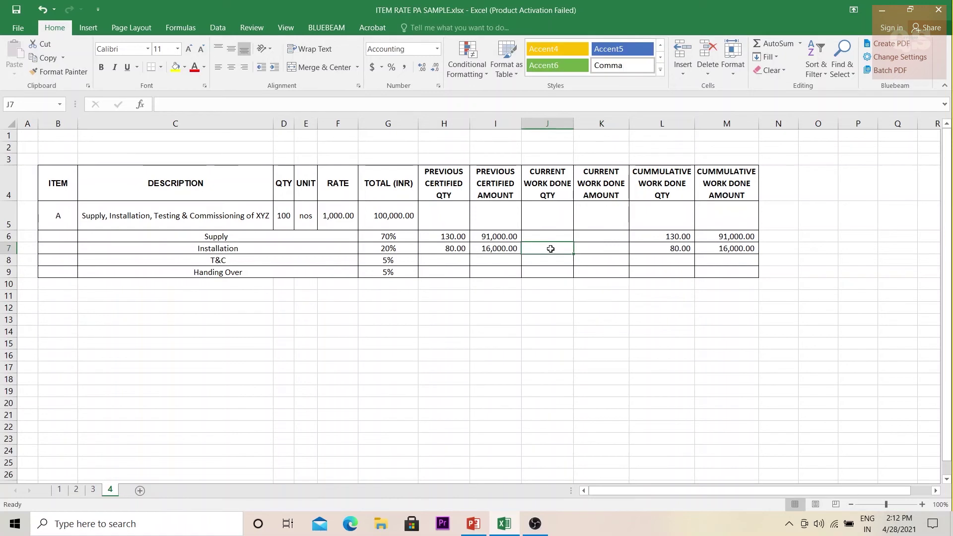
{"action": "type", "text": "50"}
{"action": "left_click", "coordinate": [600, 249]}
{"action": "type", "text": "="}
{"action": "left_click", "coordinate": [557, 248]}
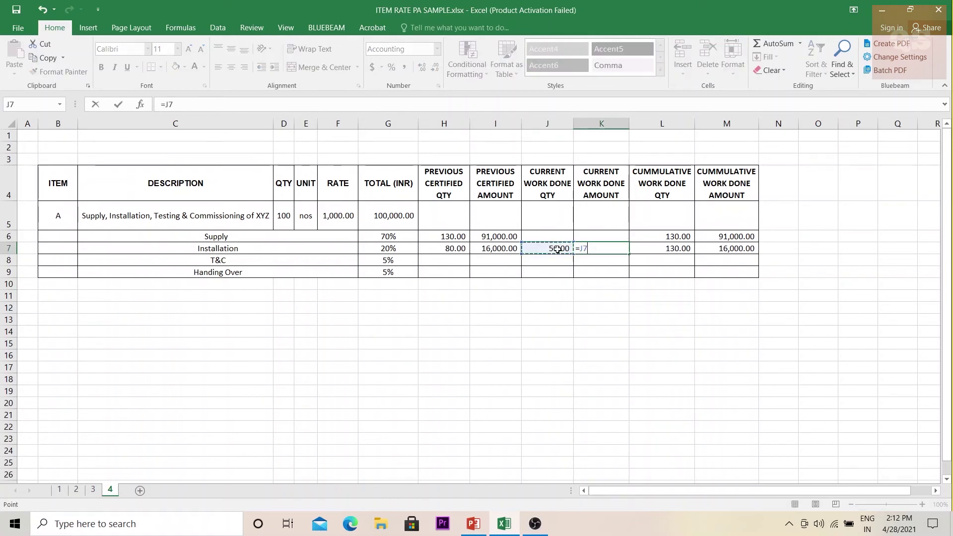
{"action": "type", "text": "*"}
{"action": "left_click", "coordinate": [392, 249]}
{"action": "key", "text": "Return"}
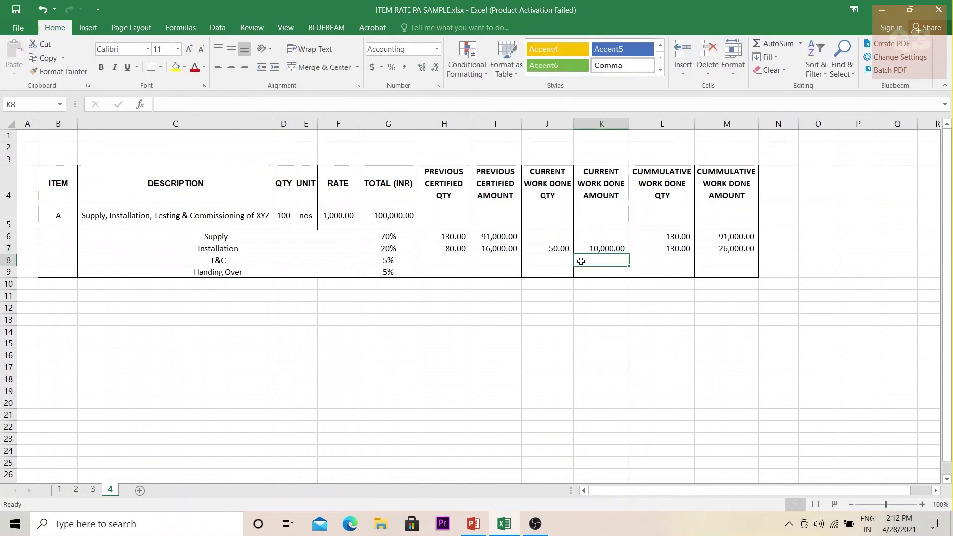
Step: Enter 130 as the T&C current quantity and its amount formula =J8*G8*F5
{"action": "left_click", "coordinate": [559, 259]}
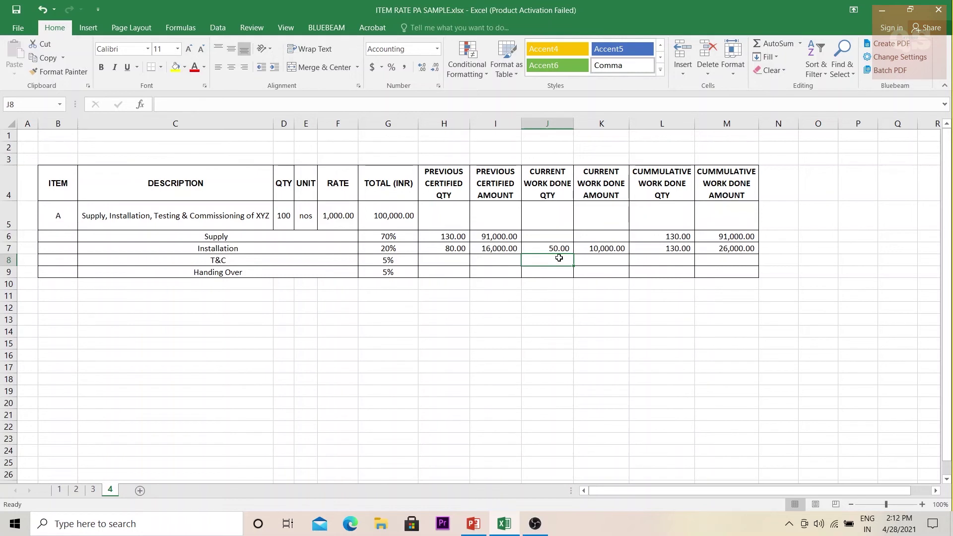
{"action": "type", "text": "130"}
{"action": "key", "text": "Tab"}
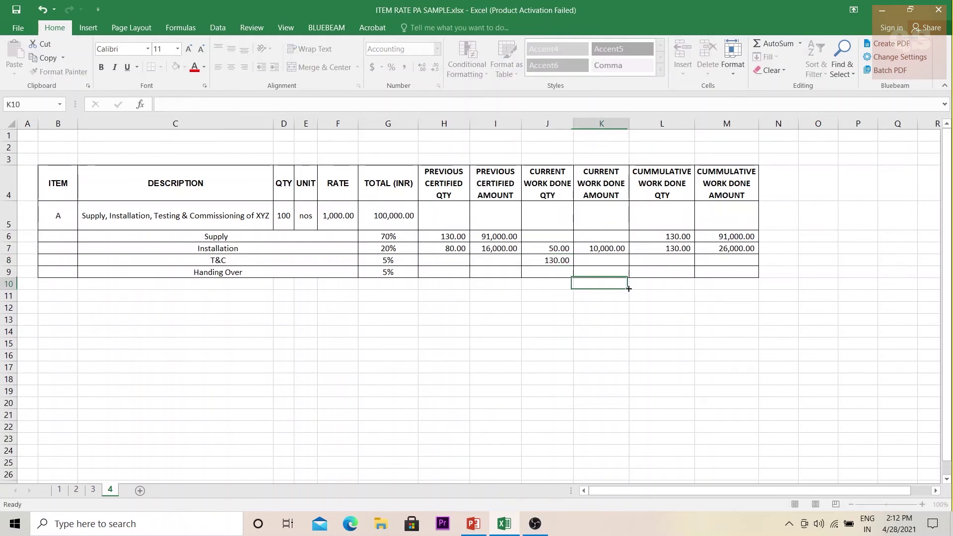
{"action": "type", "text": "="}
{"action": "left_click", "coordinate": [557, 259]}
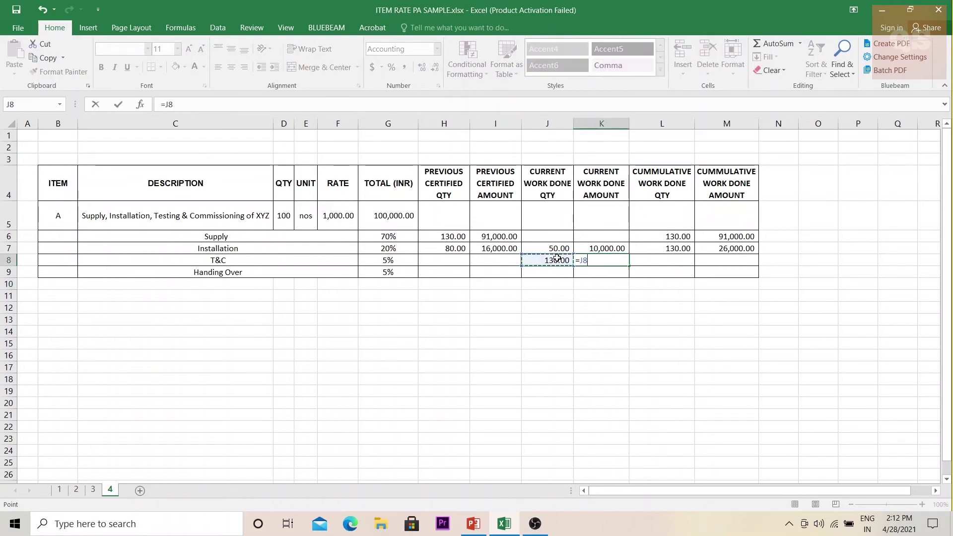
{"action": "type", "text": "*"}
{"action": "left_click", "coordinate": [404, 259]}
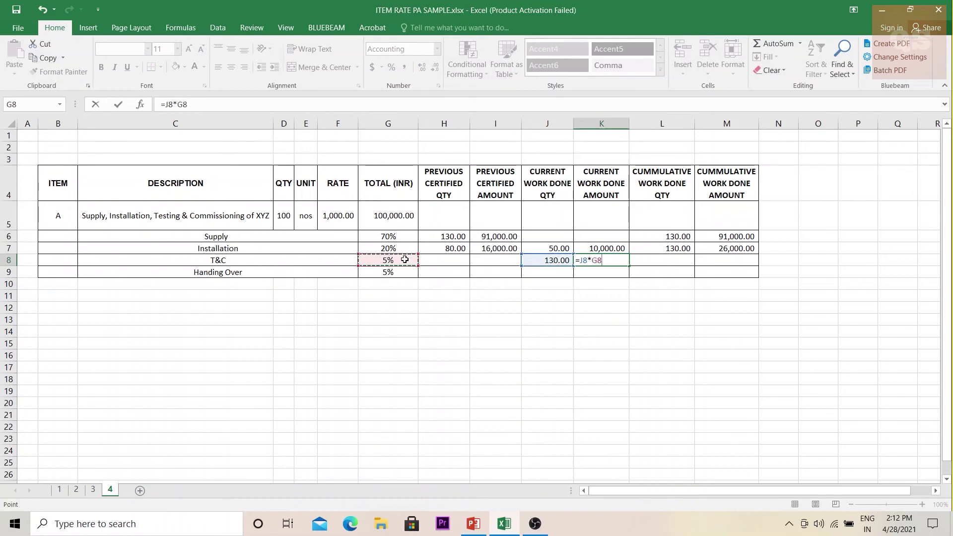
{"action": "type", "text": "*"}
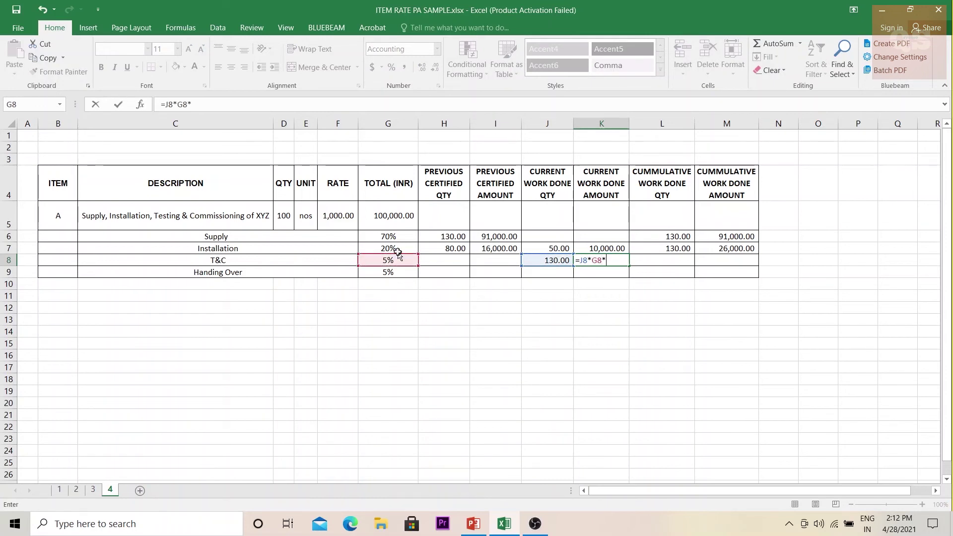
{"action": "left_click", "coordinate": [340, 220]}
{"action": "key", "text": "Return"}
Step: Enter 130 as the Handing Over current quantity and its amount formula =J9*G9*F5 in K9
{"action": "left_click", "coordinate": [561, 270]}
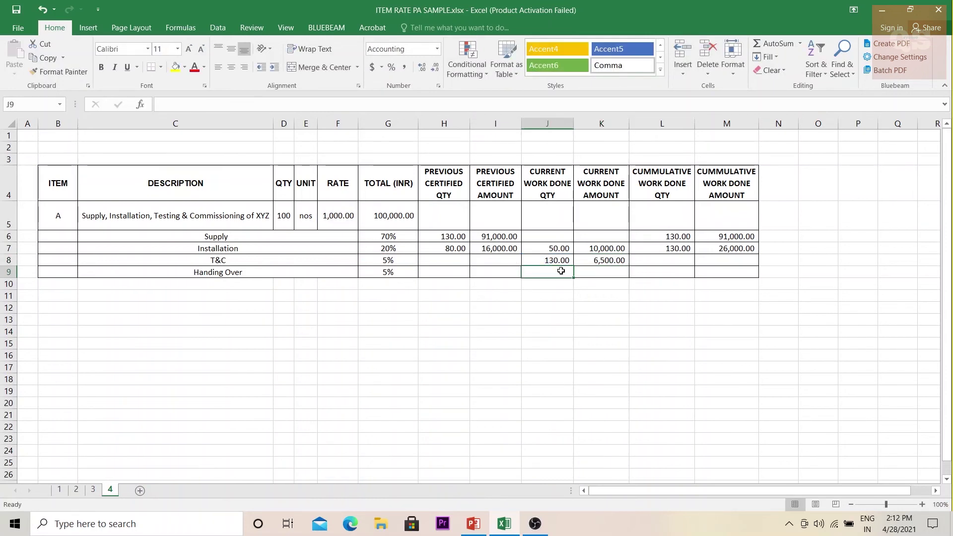
{"action": "type", "text": "130"}
{"action": "key", "text": "Return"}
{"action": "left_click", "coordinate": [602, 272]}
{"action": "type", "text": "="}
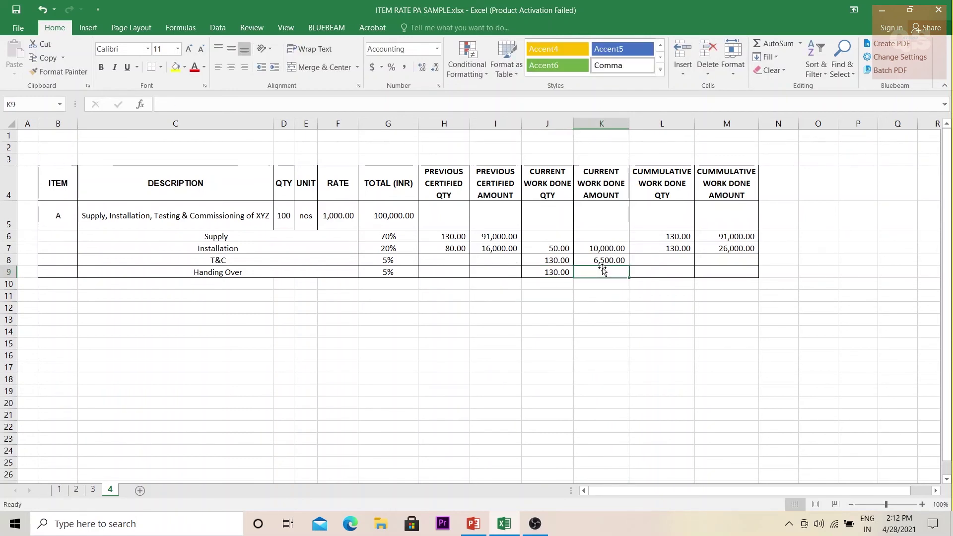
{"action": "left_click", "coordinate": [551, 272]}
{"action": "type", "text": "*"}
{"action": "left_click", "coordinate": [403, 272]}
{"action": "type", "text": "*"}
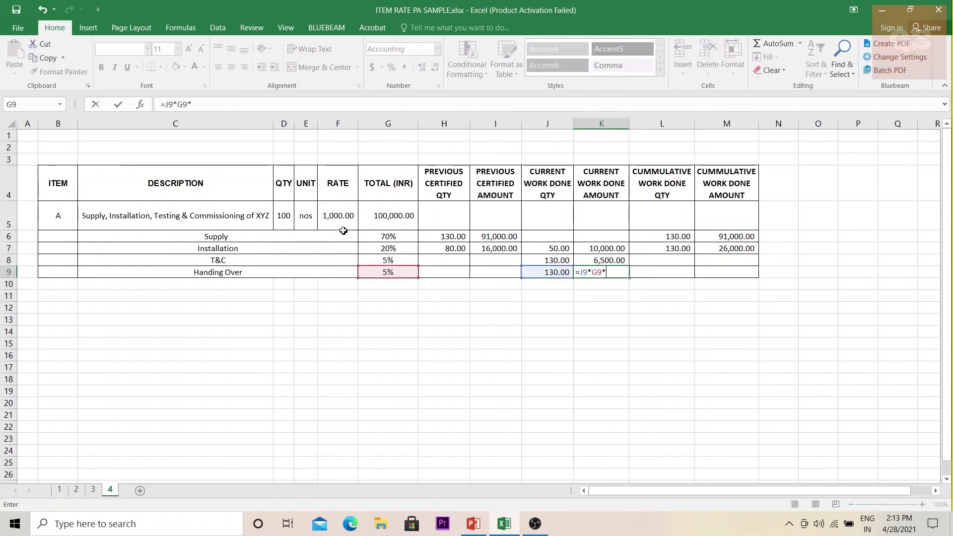
{"action": "left_click", "coordinate": [340, 217]}
{"action": "key", "text": "Return"}
Step: Copy the cumulative formulas in L7:M7 into L8:M9 for T&C and Handing Over
{"action": "left_click", "coordinate": [685, 247]}
{"action": "left_click_drag", "start_coordinate": [685, 247], "coordinate": [723, 247]}
{"action": "key", "text": "ctrl+c"}
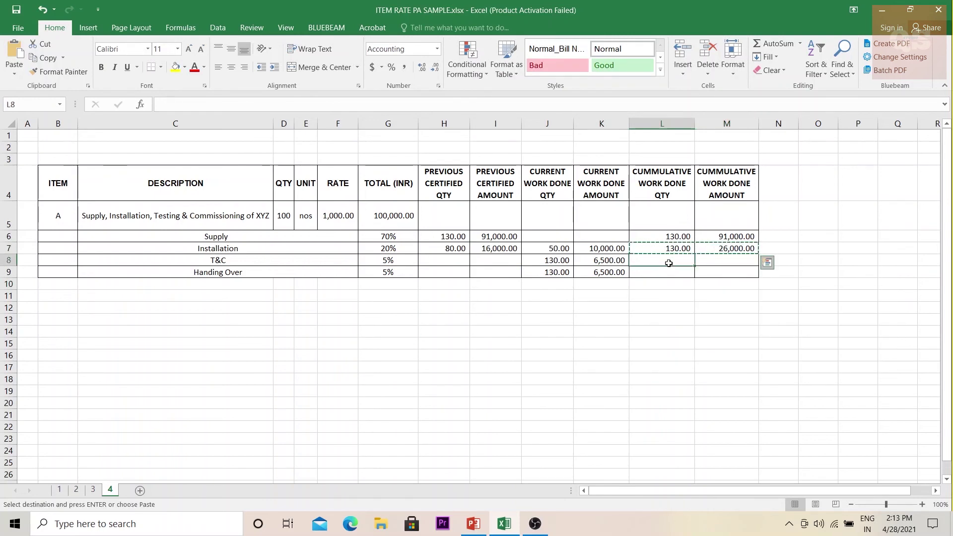
{"action": "left_click_drag", "start_coordinate": [670, 262], "coordinate": [670, 271]}
{"action": "key", "text": "ctrl+v"}
Step: Check the cumulative quantities and amounts in columns L and M and their totals
{"action": "left_click_drag", "start_coordinate": [685, 238], "coordinate": [724, 272]}
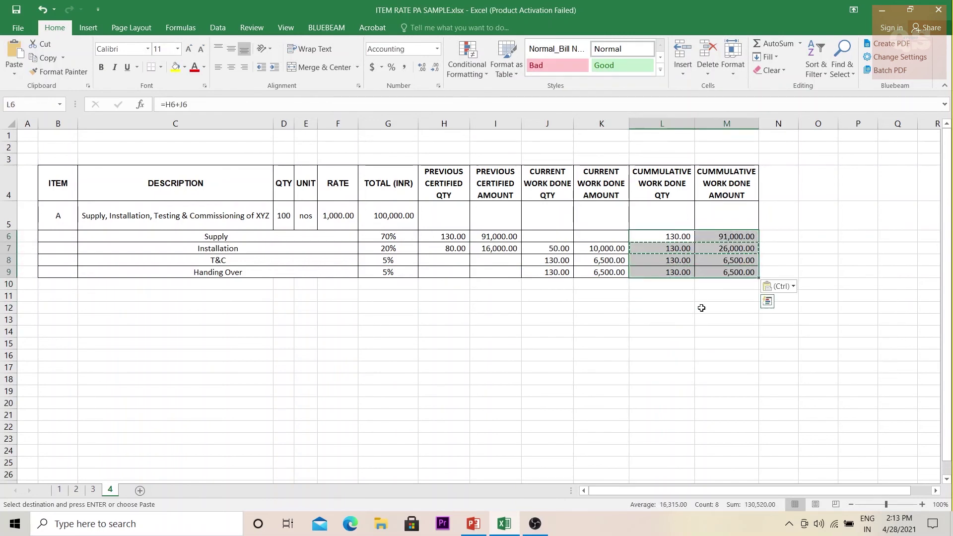
{"action": "left_click_drag", "start_coordinate": [727, 237], "coordinate": [733, 276]}
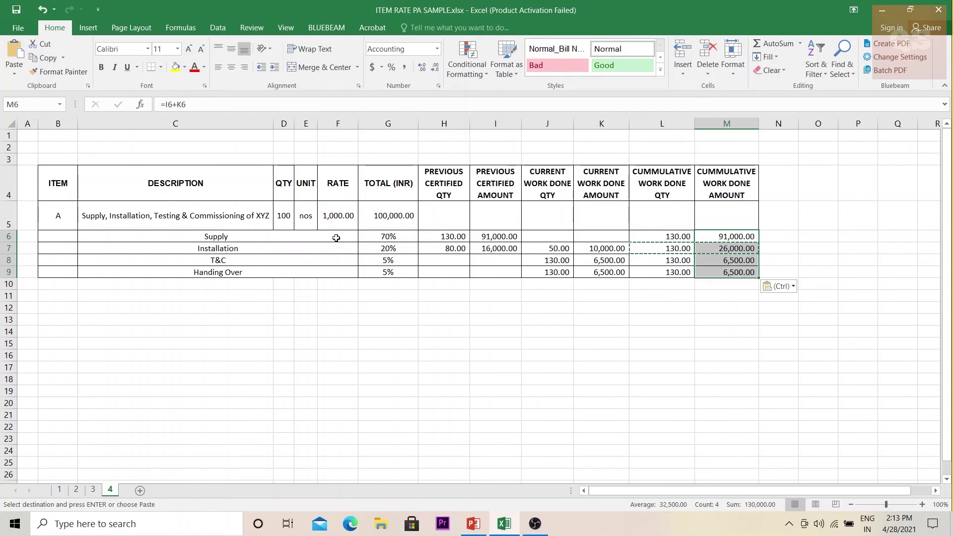
{"action": "left_click", "coordinate": [342, 219]}
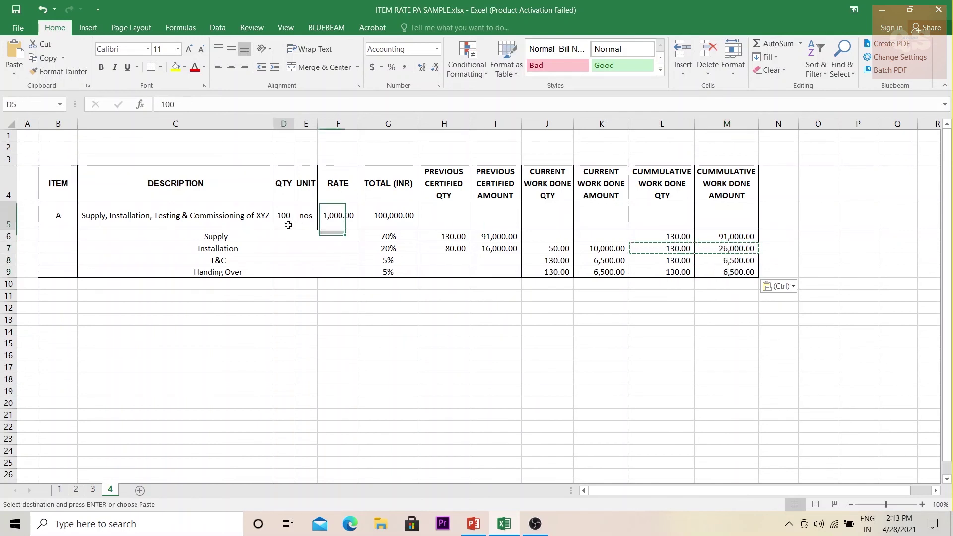
{"action": "left_click", "coordinate": [679, 239]}
{"action": "left_click_drag", "start_coordinate": [680, 241], "coordinate": [678, 268]}
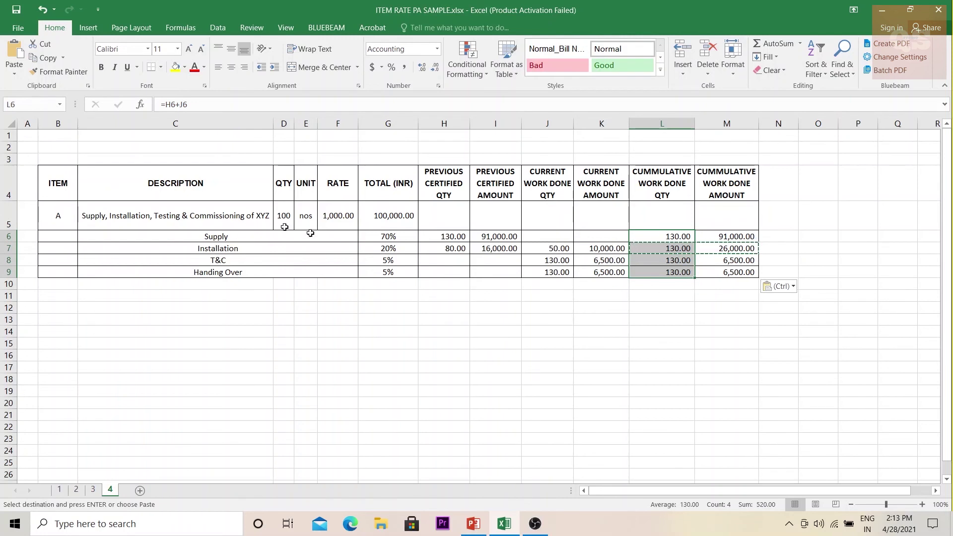
{"action": "left_click_drag", "start_coordinate": [735, 233], "coordinate": [734, 272]}
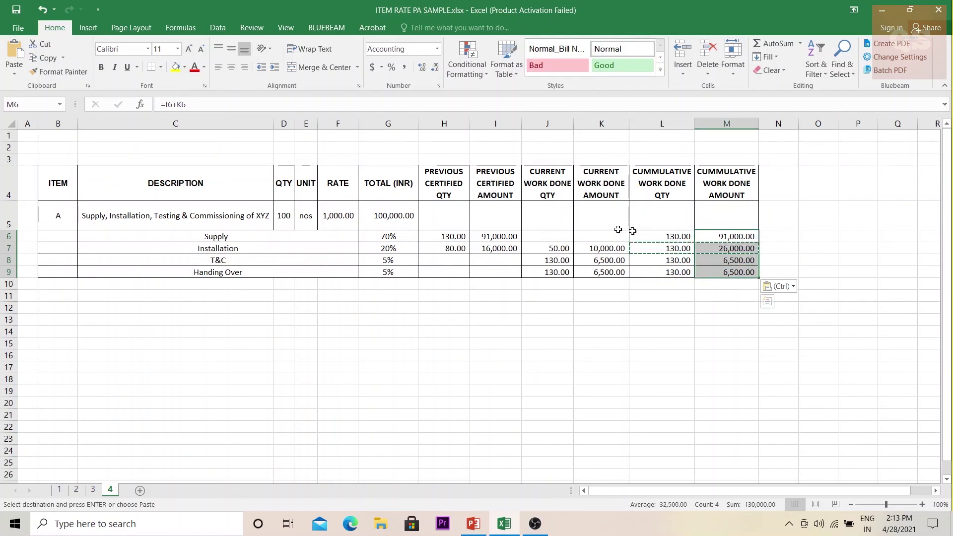